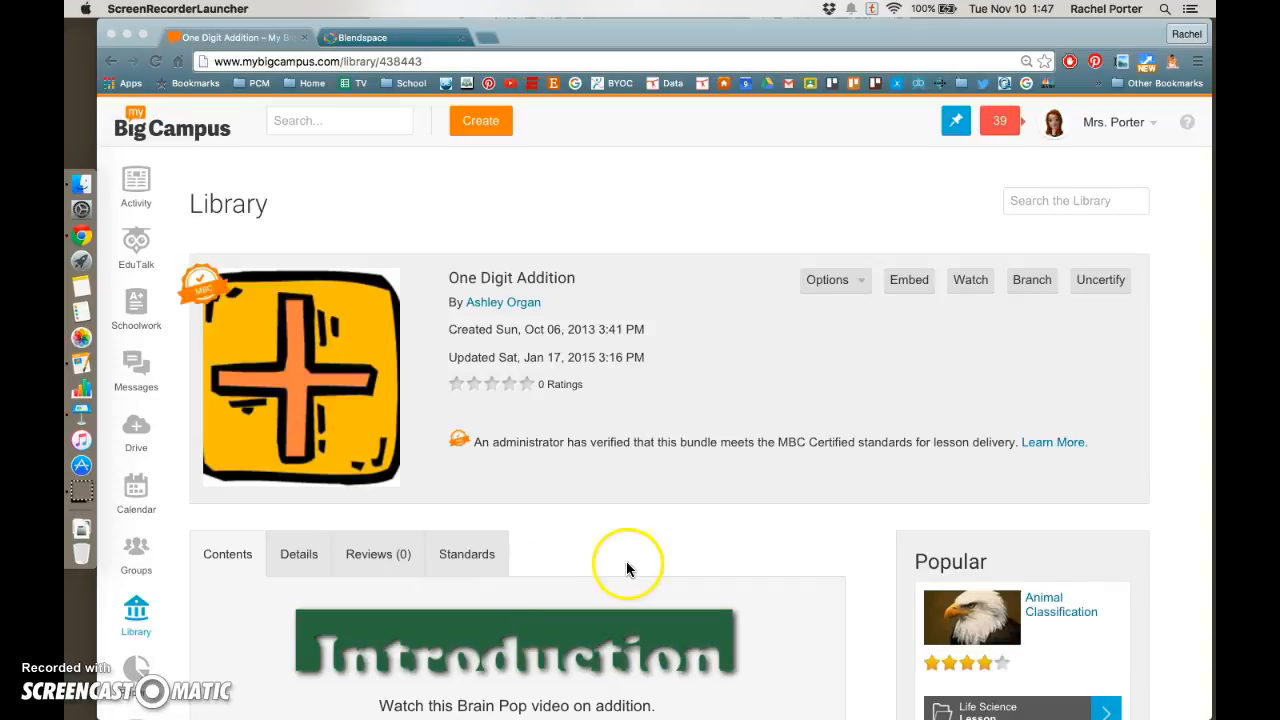
Scroll through the One Digit Addition bundle on My Big Campus to review its contents
{"action": "scroll", "coordinate": [617, 560], "scroll_direction": "down", "scroll_amount": 2}
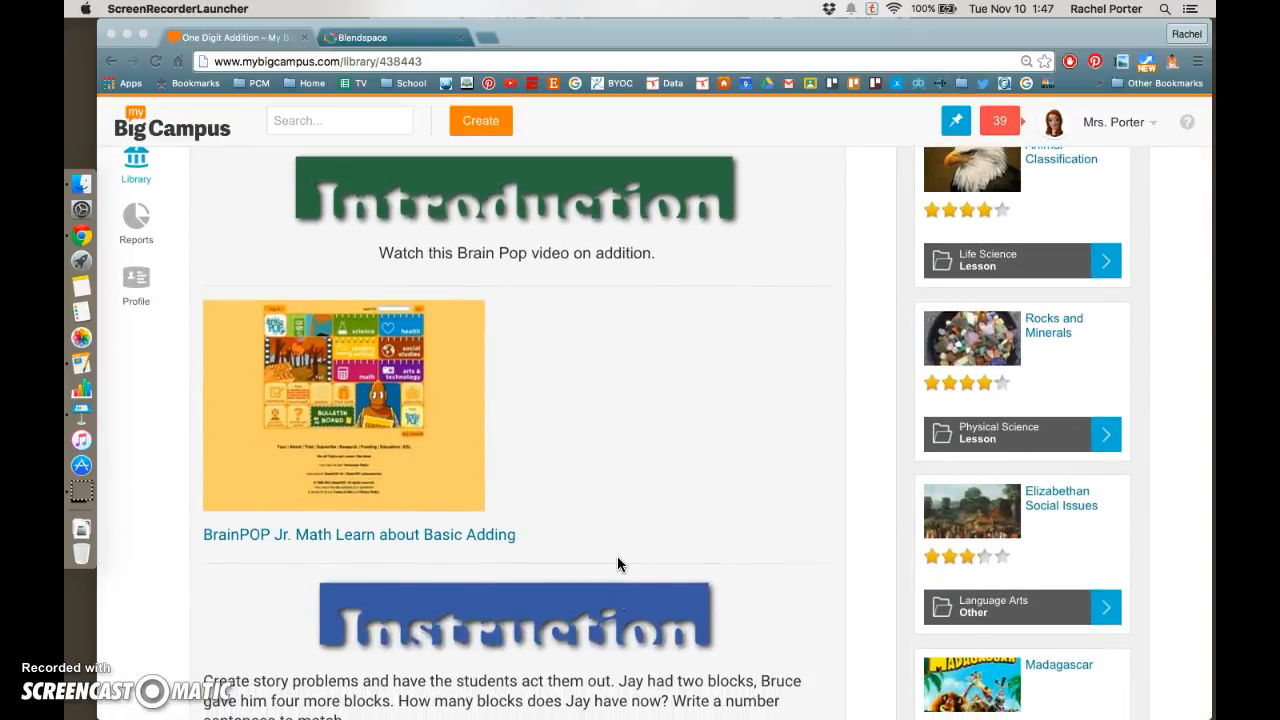
{"action": "scroll", "coordinate": [617, 564], "scroll_direction": "down", "scroll_amount": 8}
{"action": "scroll", "coordinate": [617, 564], "scroll_direction": "down", "scroll_amount": 15}
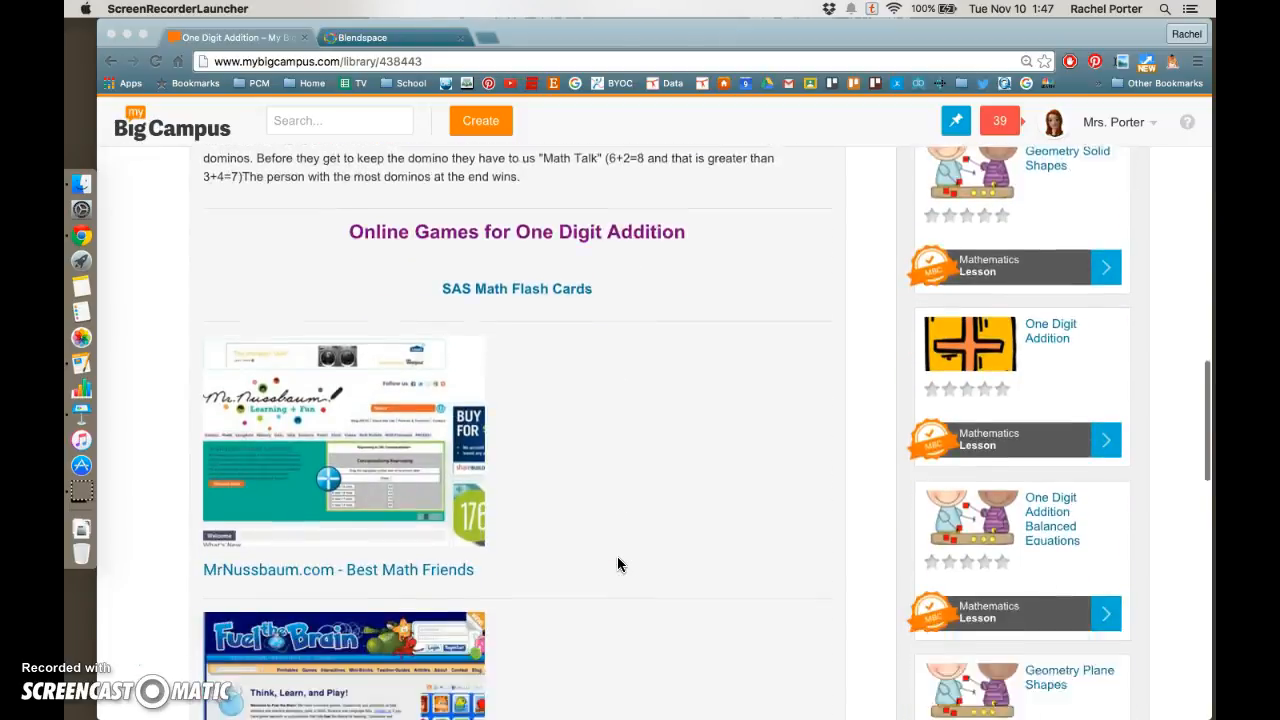
{"action": "scroll", "coordinate": [617, 564], "scroll_direction": "down", "scroll_amount": 2}
{"action": "scroll", "coordinate": [617, 564], "scroll_direction": "up", "scroll_amount": 20}
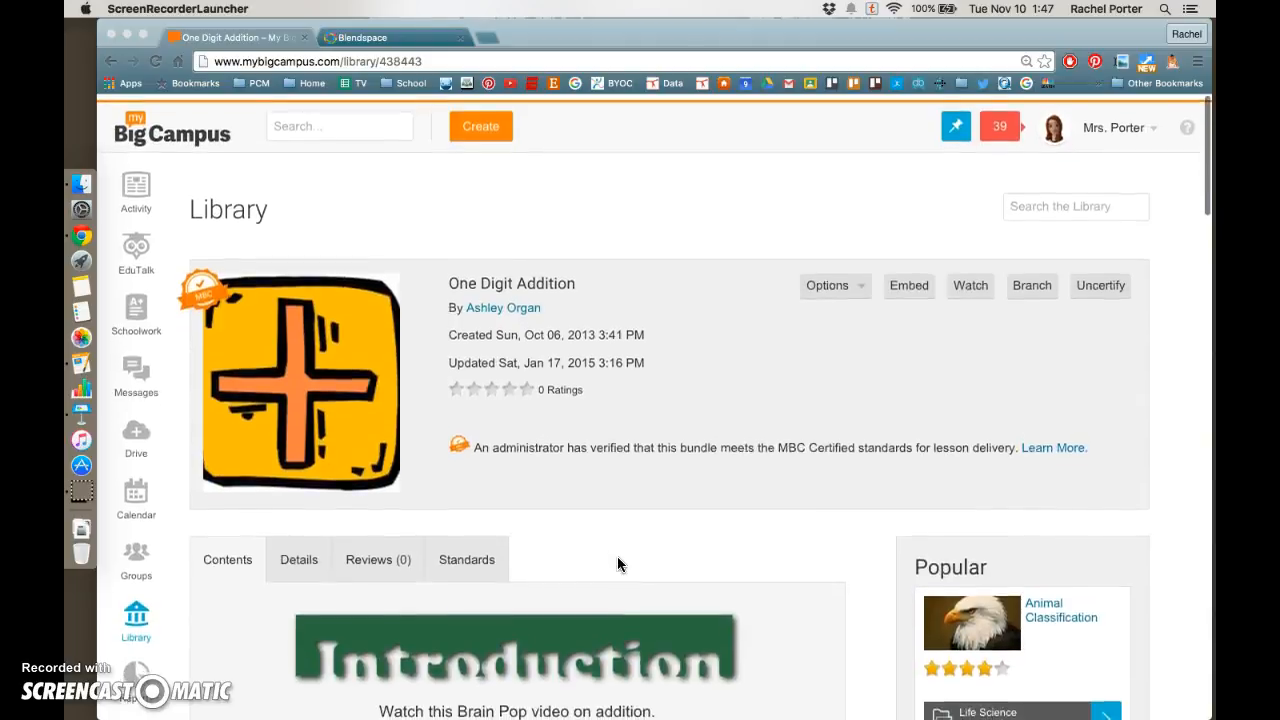
{"action": "left_click", "coordinate": [605, 566]}
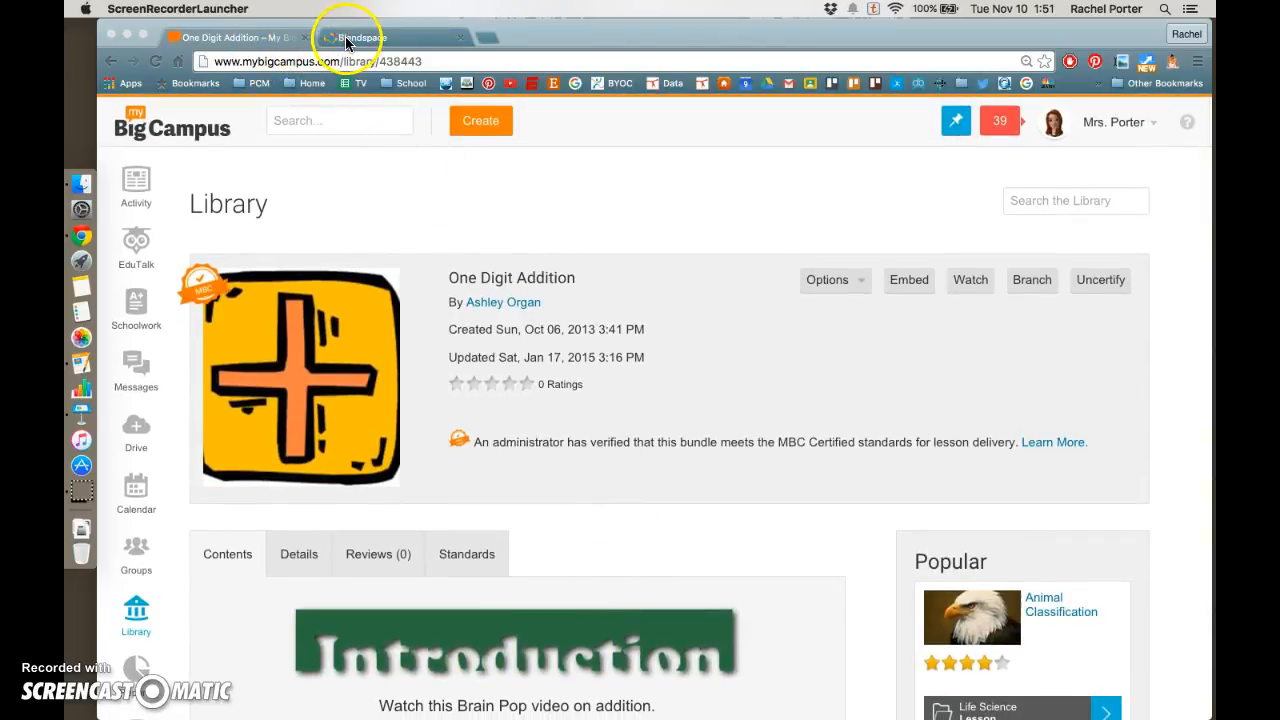
Switch to Blendspace and make a copy of the HQ Digital Bundle Template lesson
{"action": "left_click", "coordinate": [351, 40]}
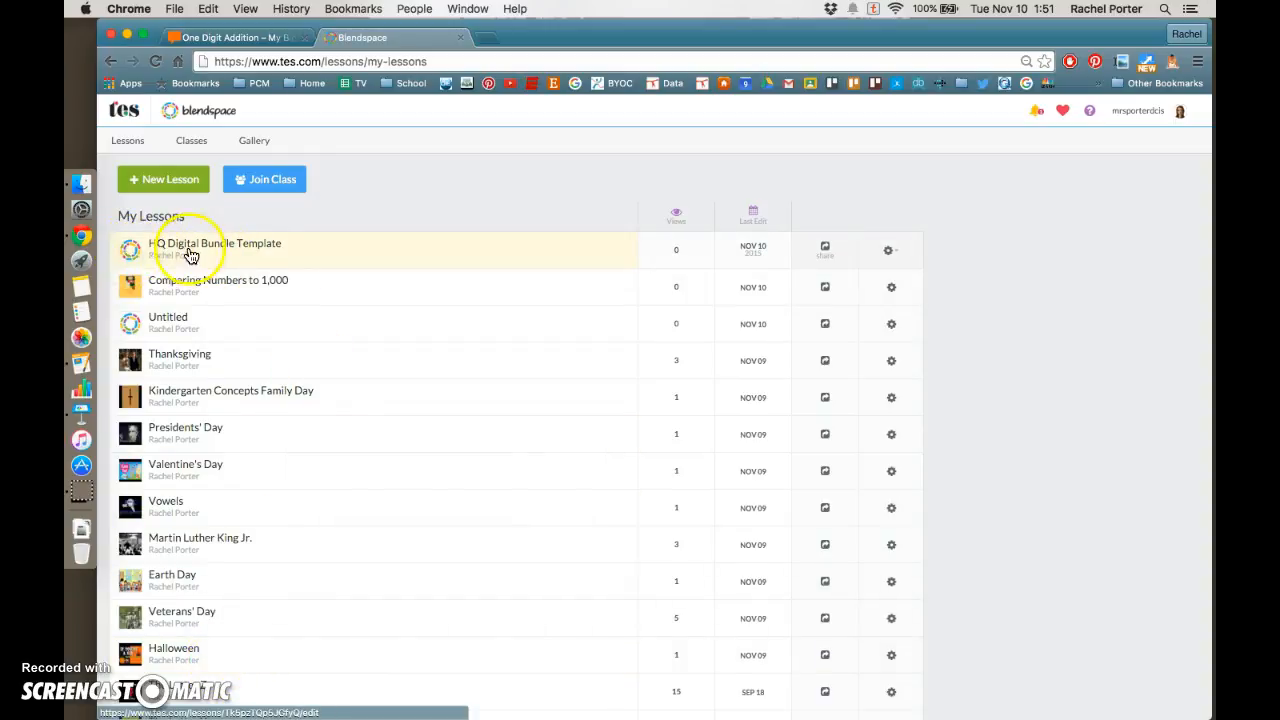
{"action": "left_click", "coordinate": [283, 258]}
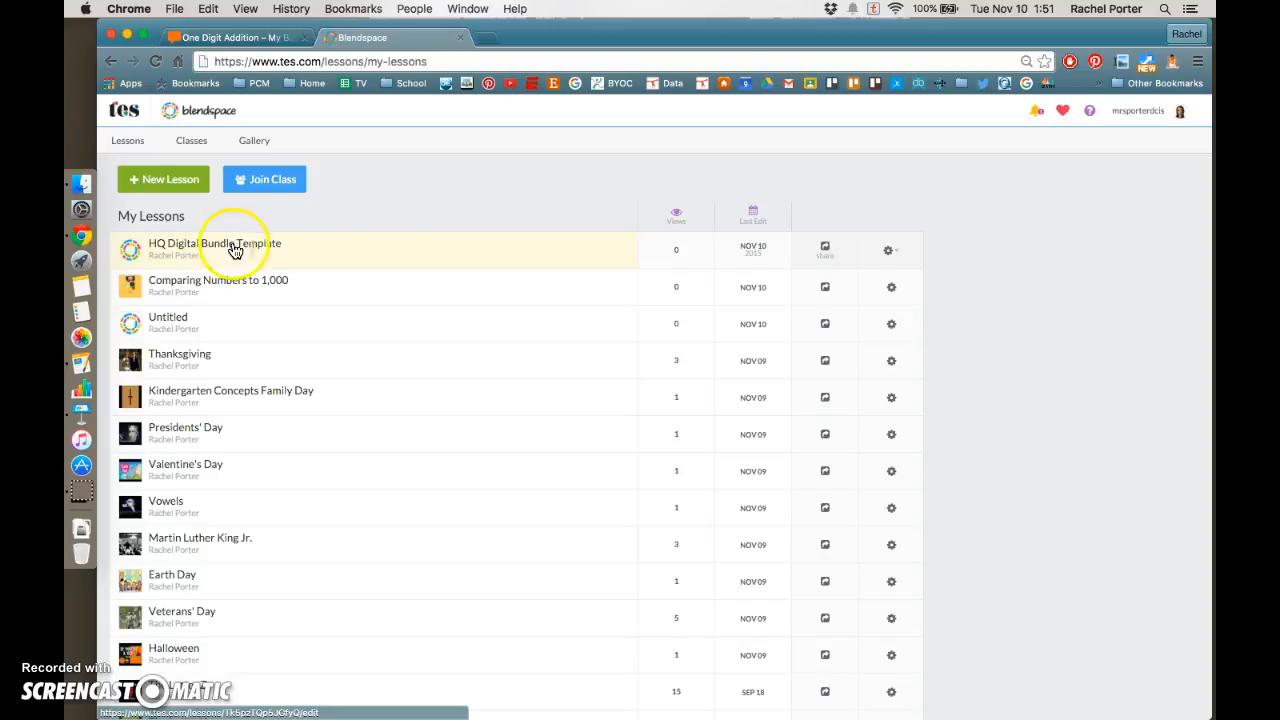
{"action": "left_click", "coordinate": [889, 252]}
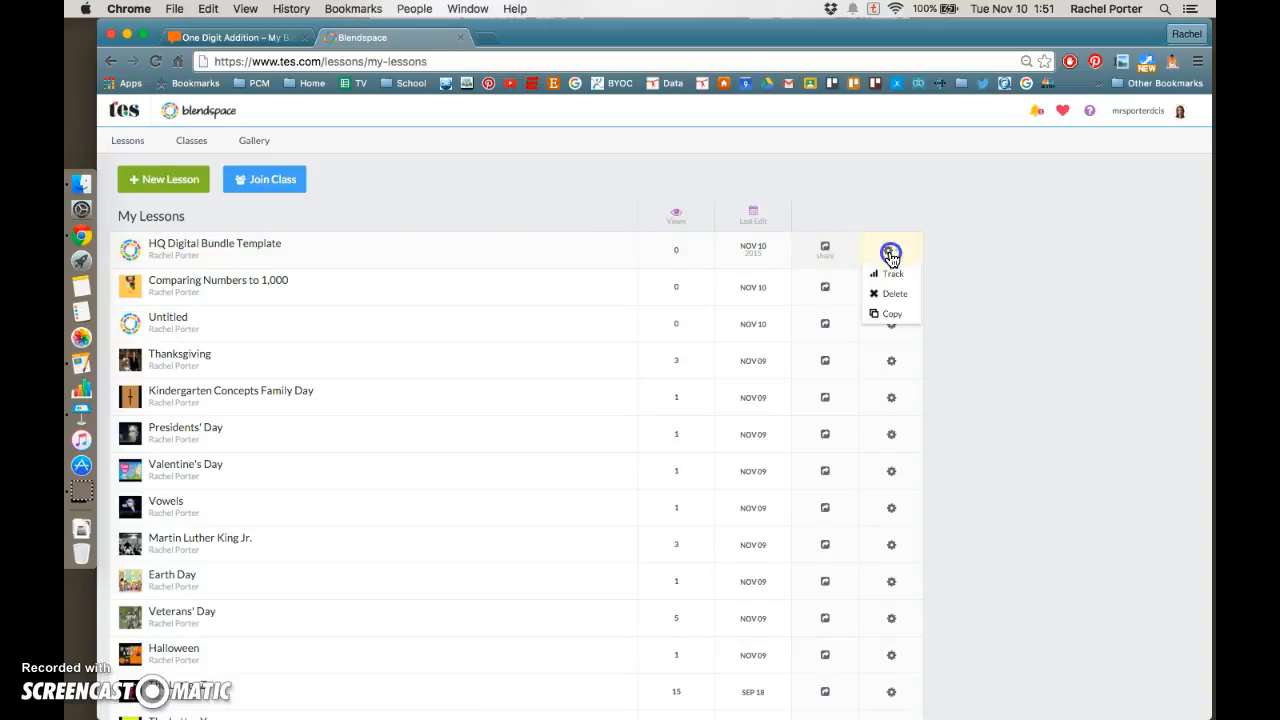
{"action": "left_click", "coordinate": [891, 318]}
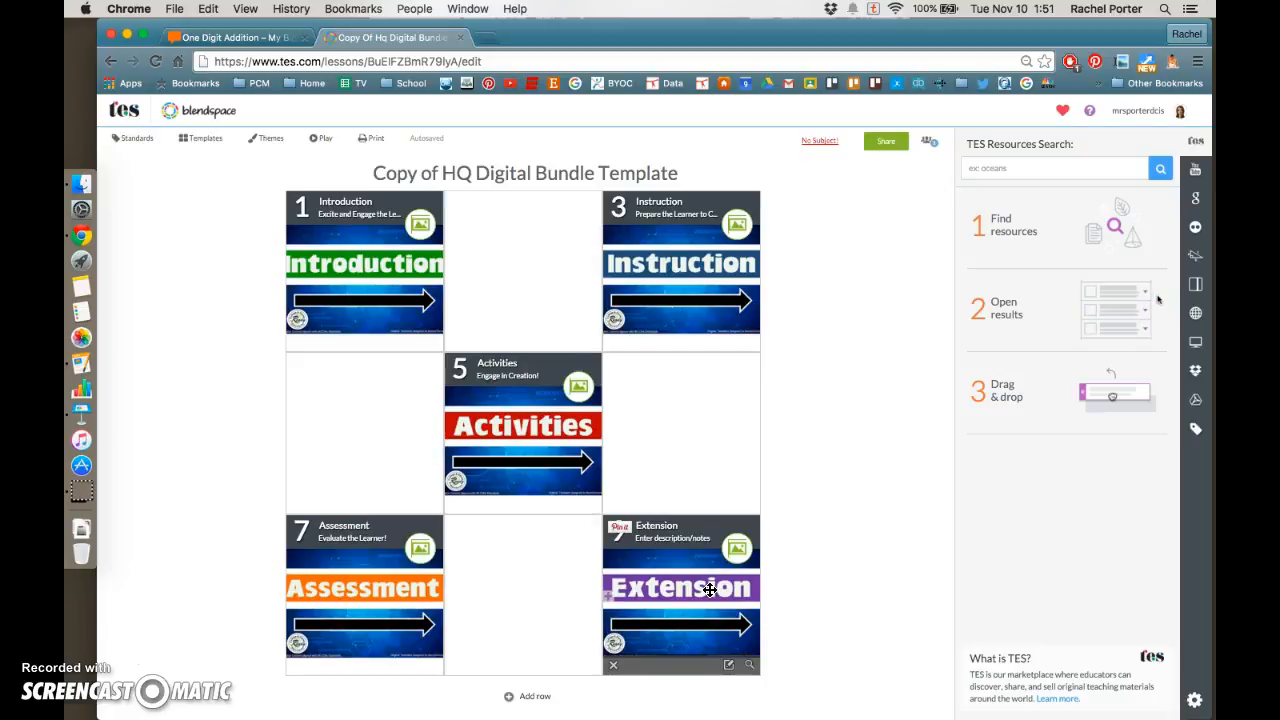
Rename the copied lesson's title to One Digit Addition
{"action": "left_click", "coordinate": [477, 173]}
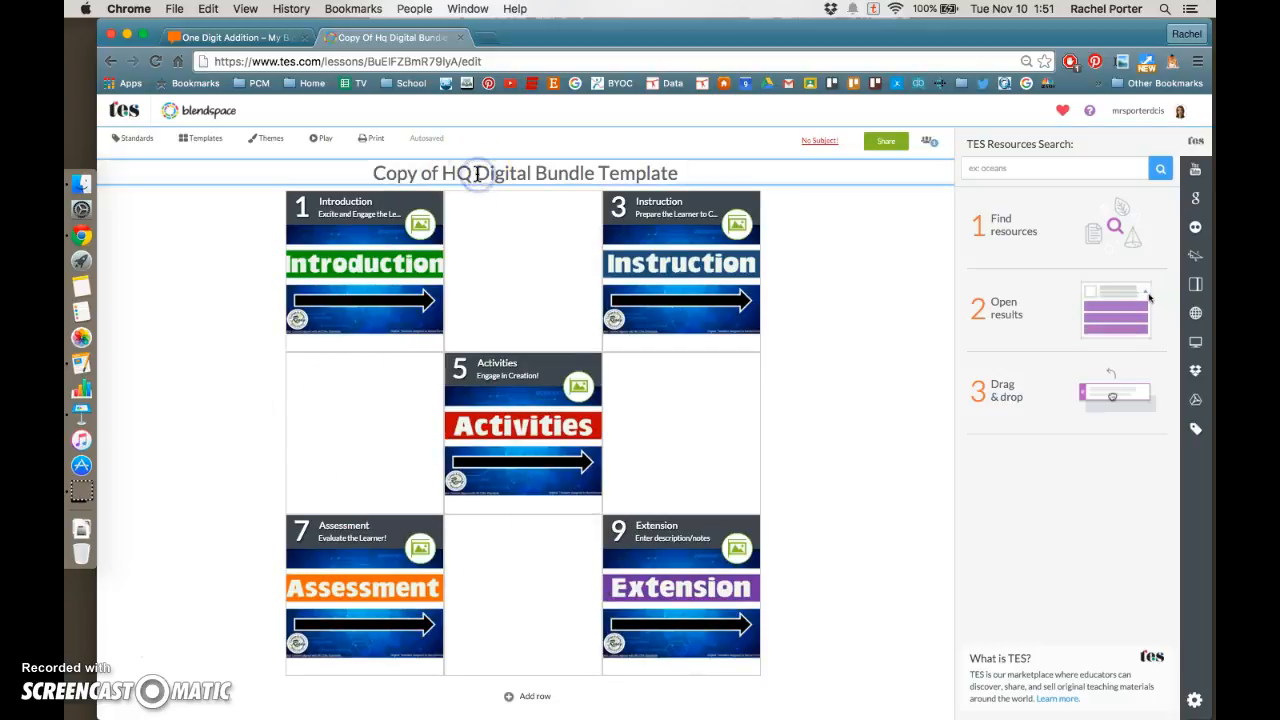
{"action": "triple_click", "coordinate": [477, 173]}
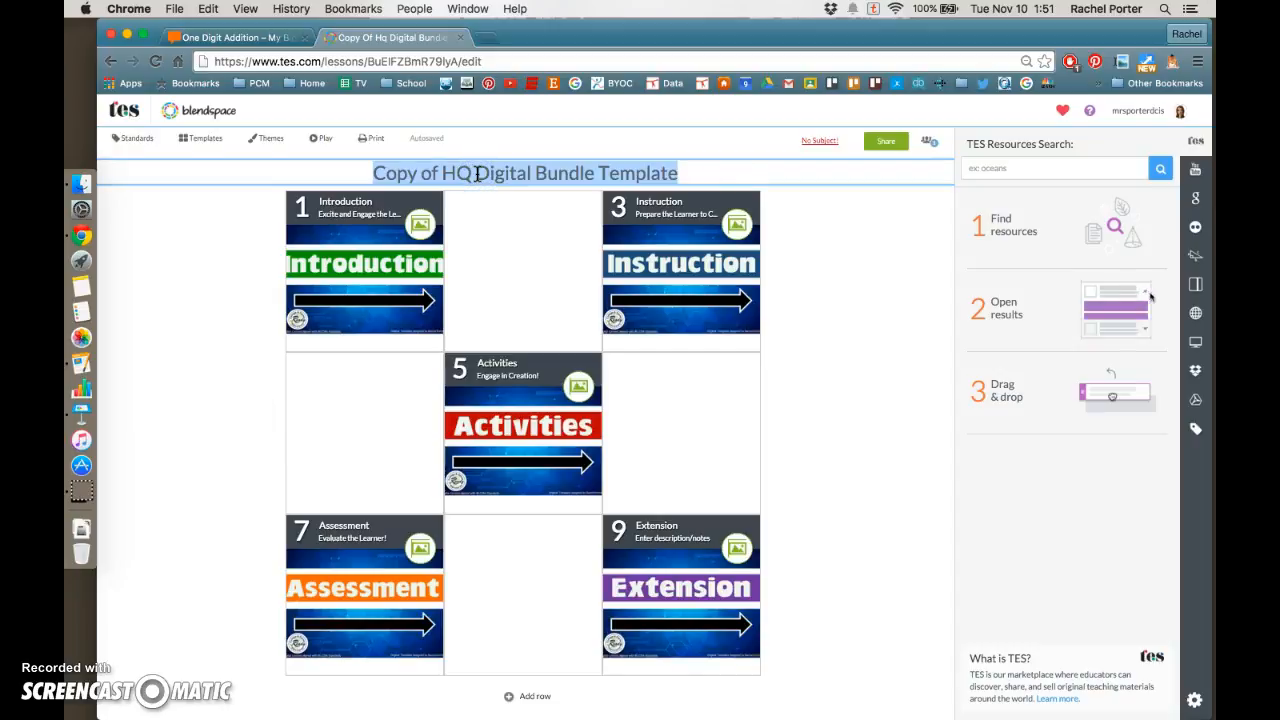
{"action": "type", "text": "One Digit Addition"}
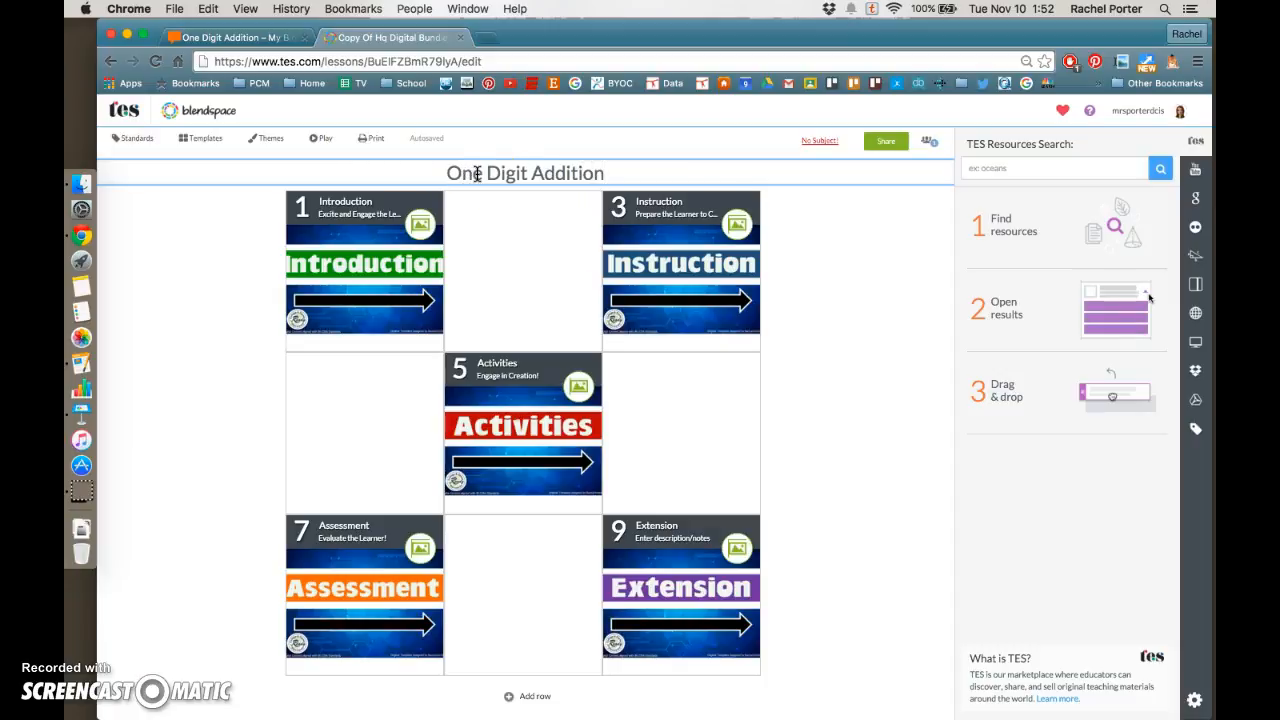
{"action": "left_click", "coordinate": [869, 294]}
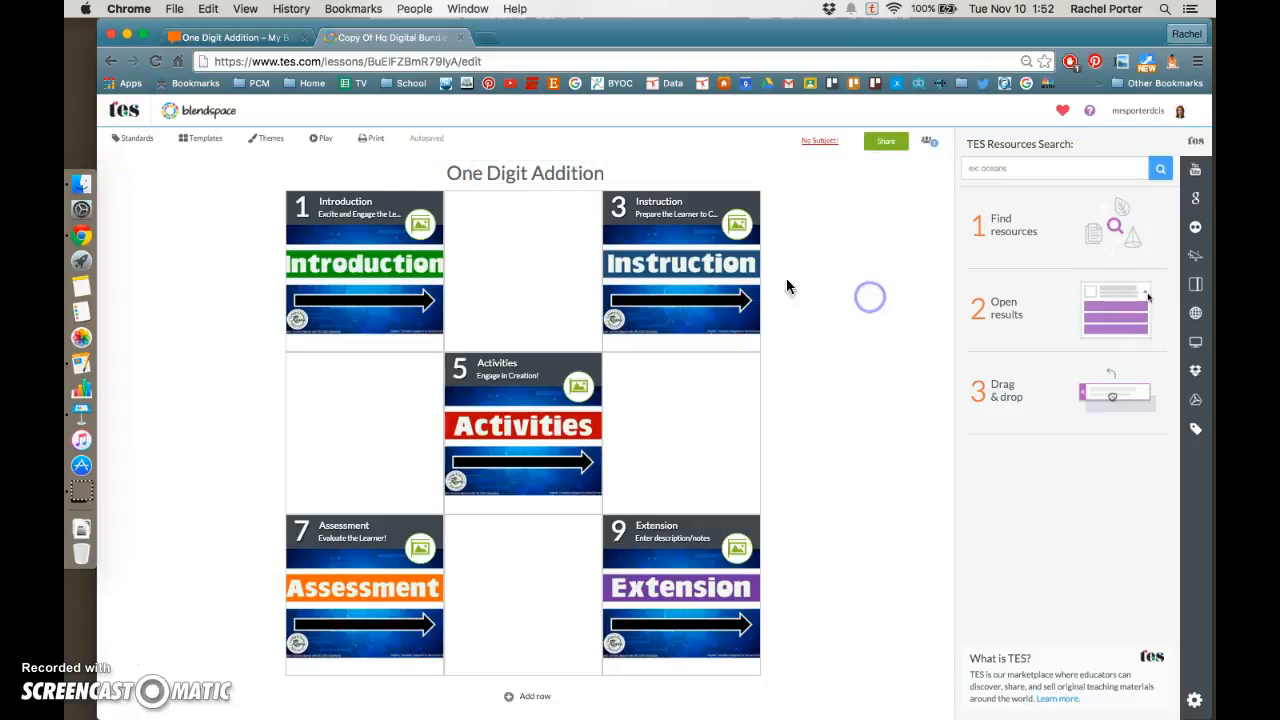
Arrange the My Big Campus bundle and the Blendspace lesson side by side in two windows
{"action": "left_click", "coordinate": [225, 38]}
{"action": "left_click", "coordinate": [498, 286]}
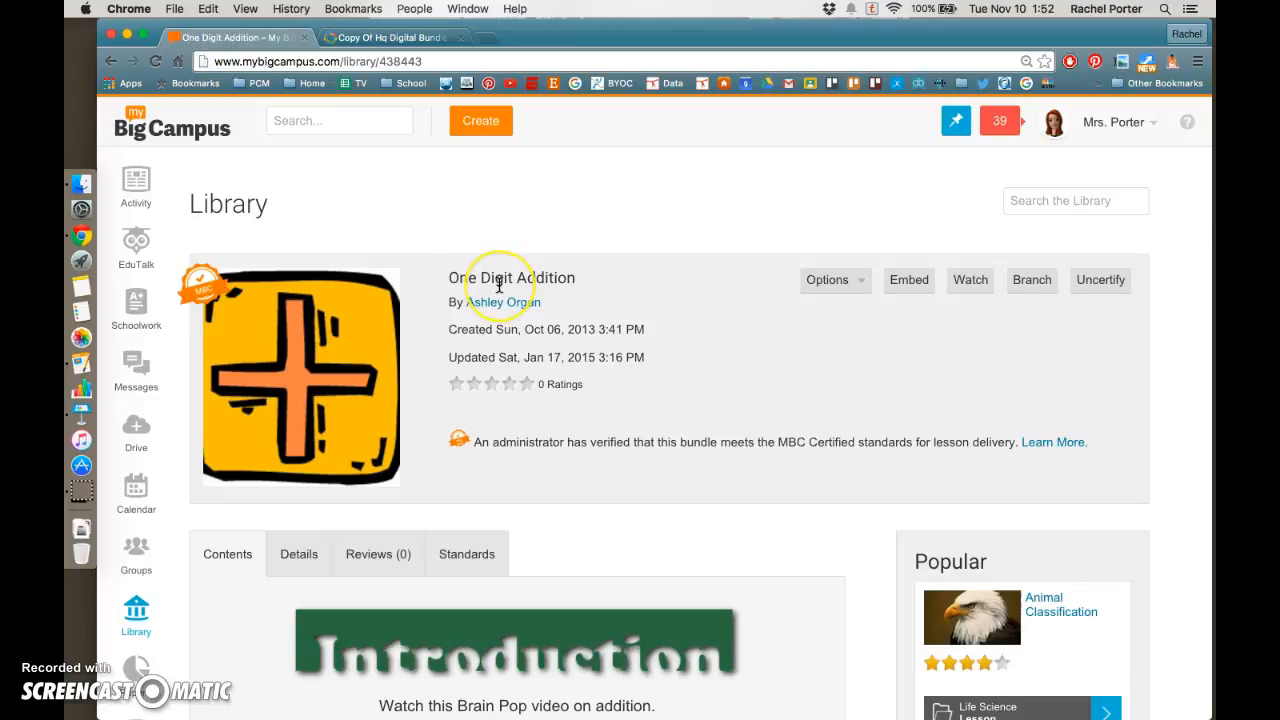
{"action": "scroll", "coordinate": [498, 286], "scroll_direction": "down", "scroll_amount": 5}
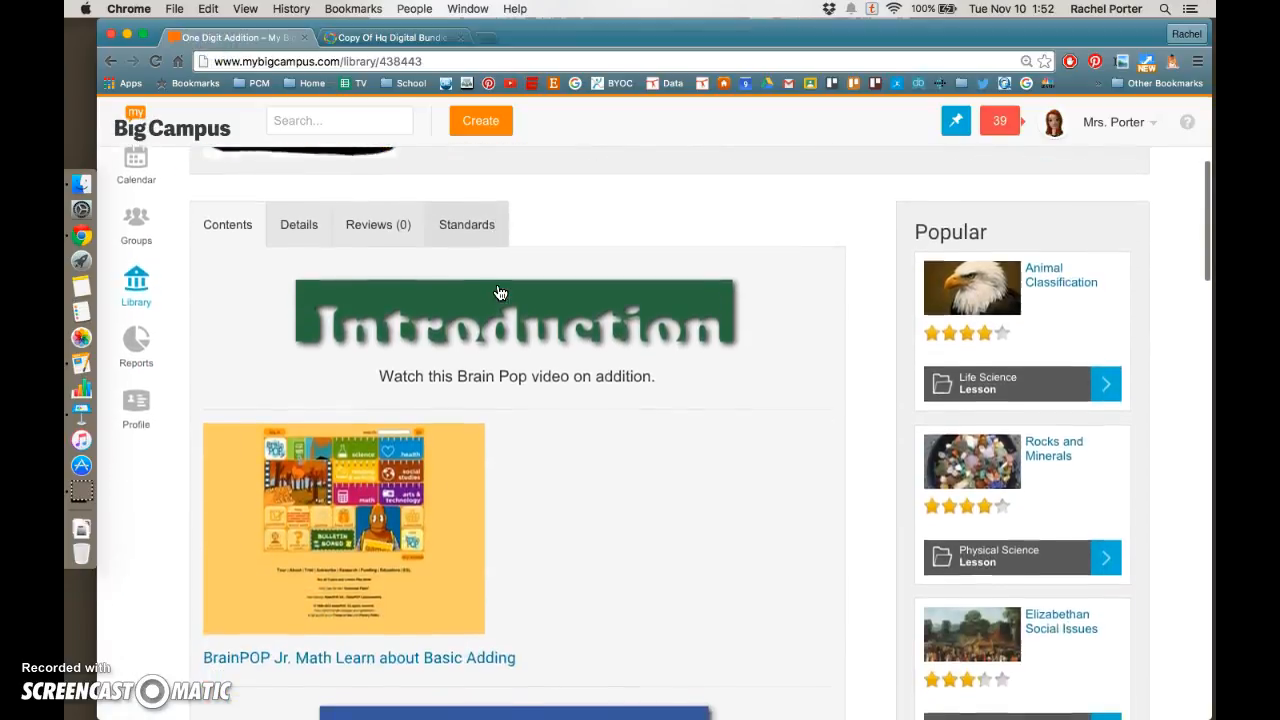
{"action": "scroll", "coordinate": [500, 293], "scroll_direction": "down", "scroll_amount": 2}
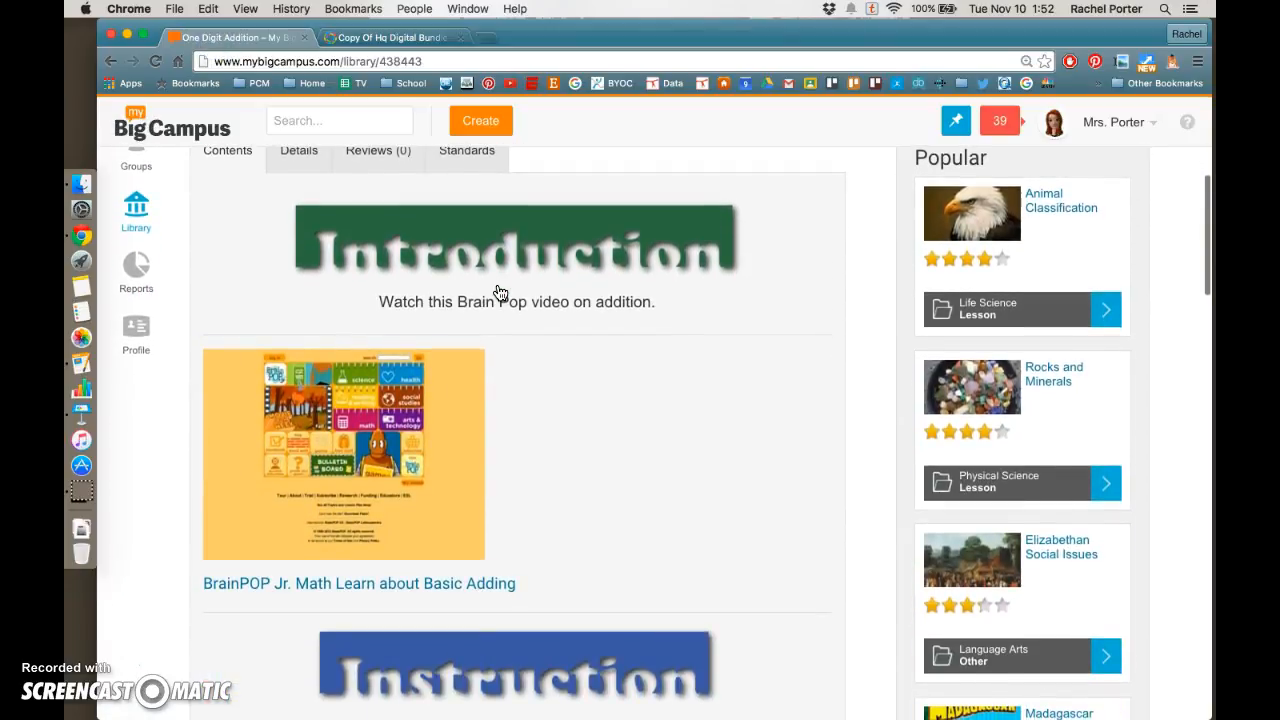
{"action": "left_click", "coordinate": [232, 40]}
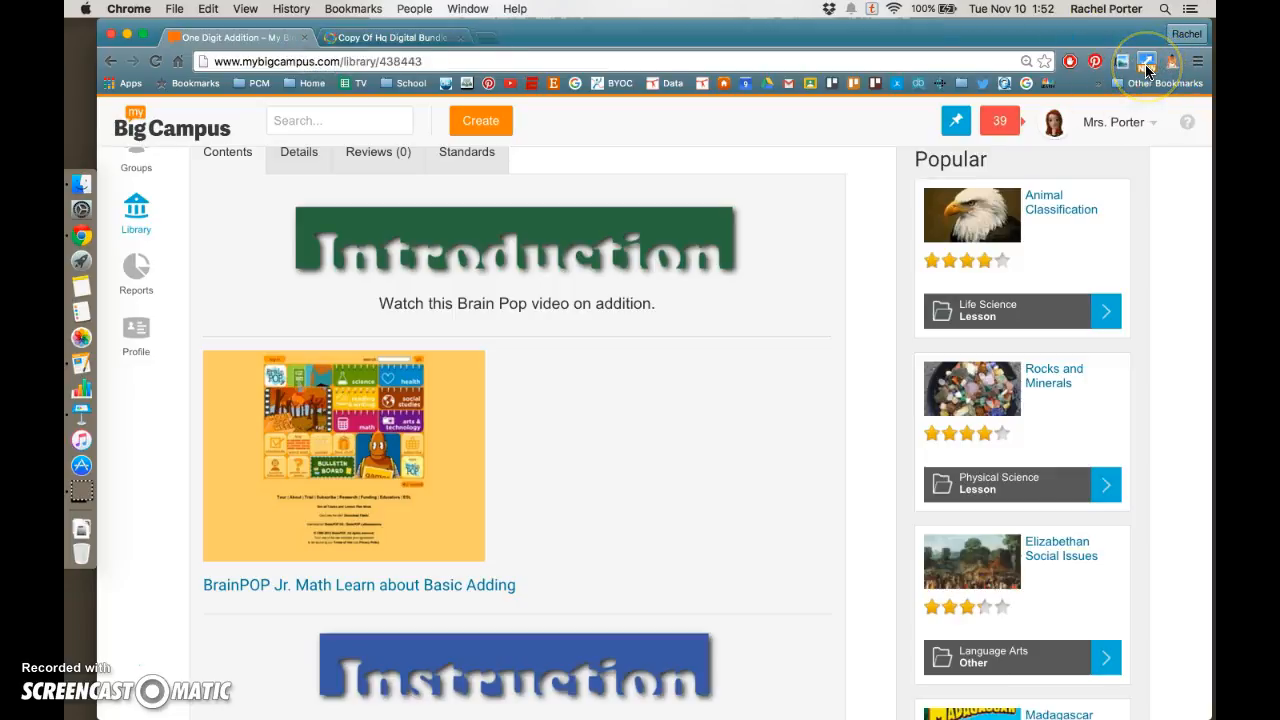
{"action": "left_click", "coordinate": [980, 120]}
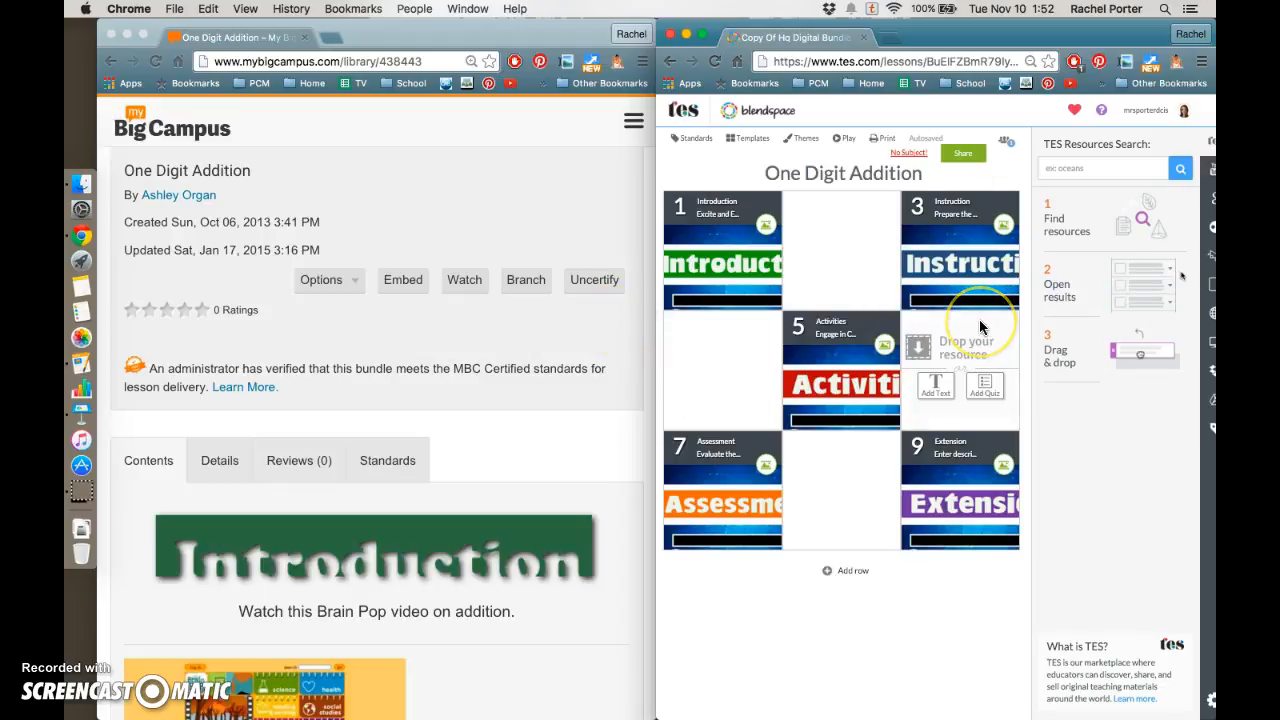
Open the BrainPOP Jr. Basic Adding resource from the bundle's Introduction section in a new tab
{"action": "scroll", "coordinate": [577, 323], "scroll_direction": "down", "scroll_amount": 3}
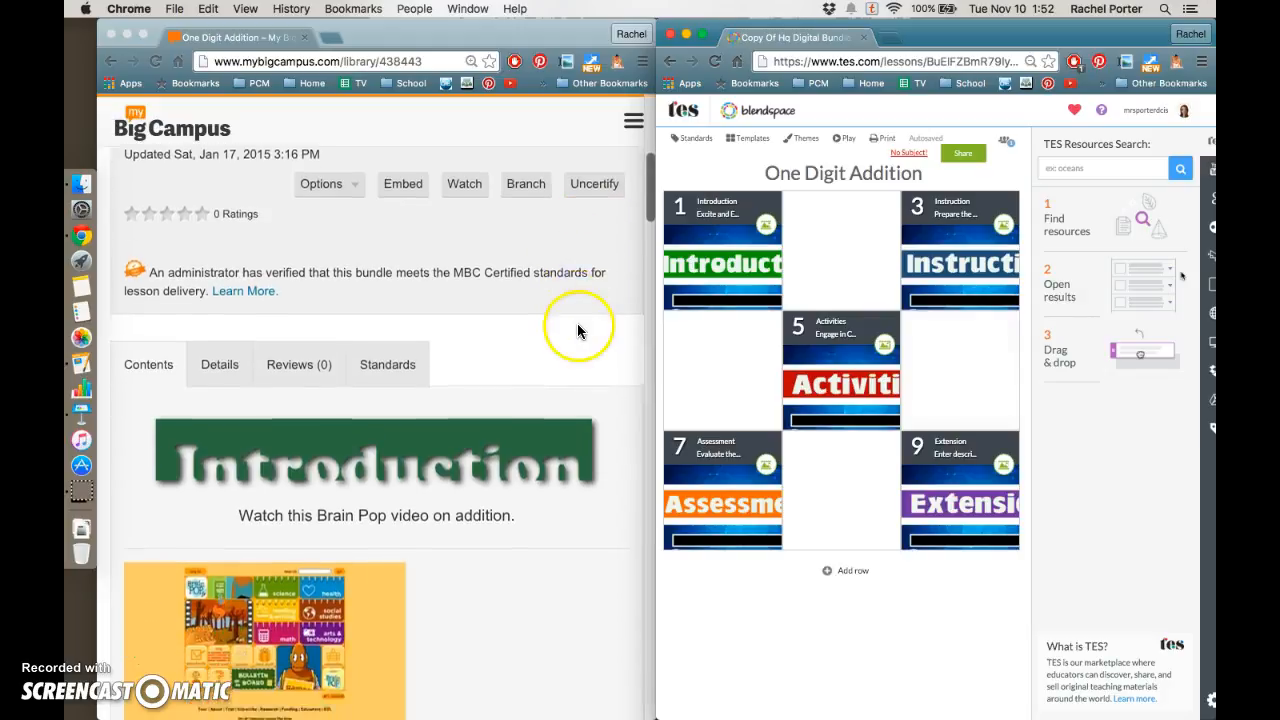
{"action": "scroll", "coordinate": [578, 330], "scroll_direction": "down", "scroll_amount": 4}
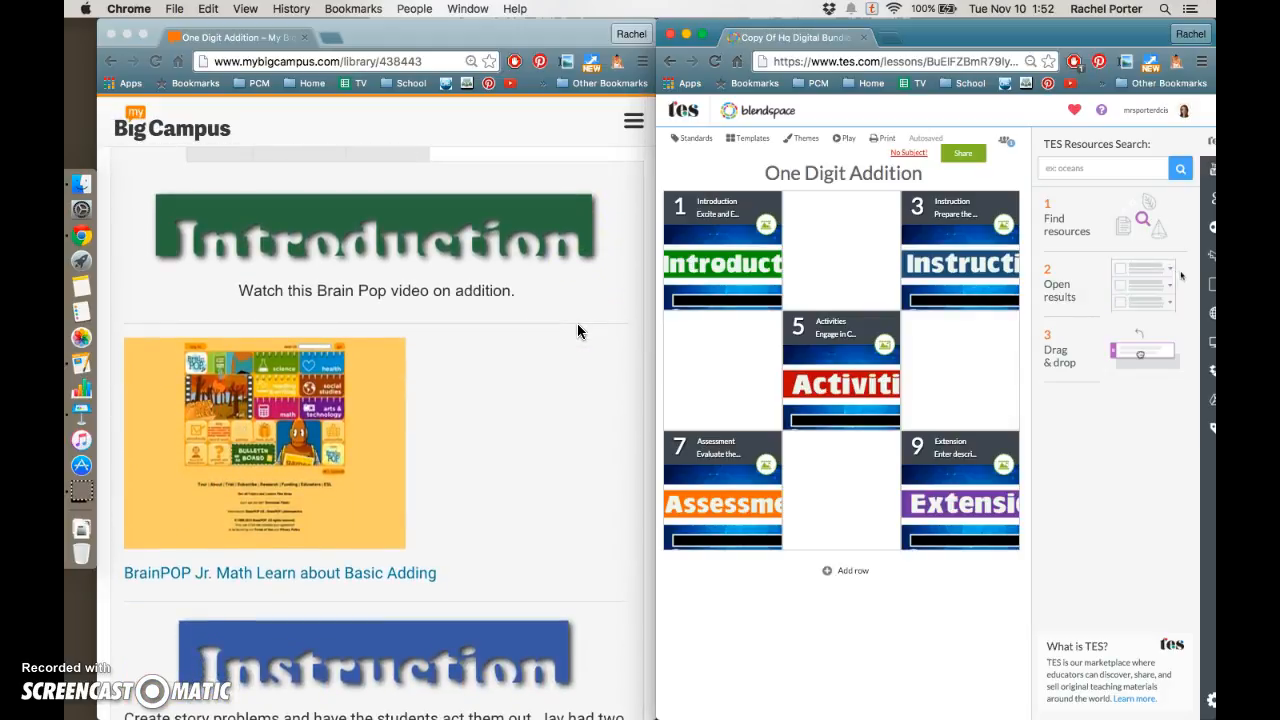
{"action": "scroll", "coordinate": [443, 290], "scroll_direction": "down", "scroll_amount": 2}
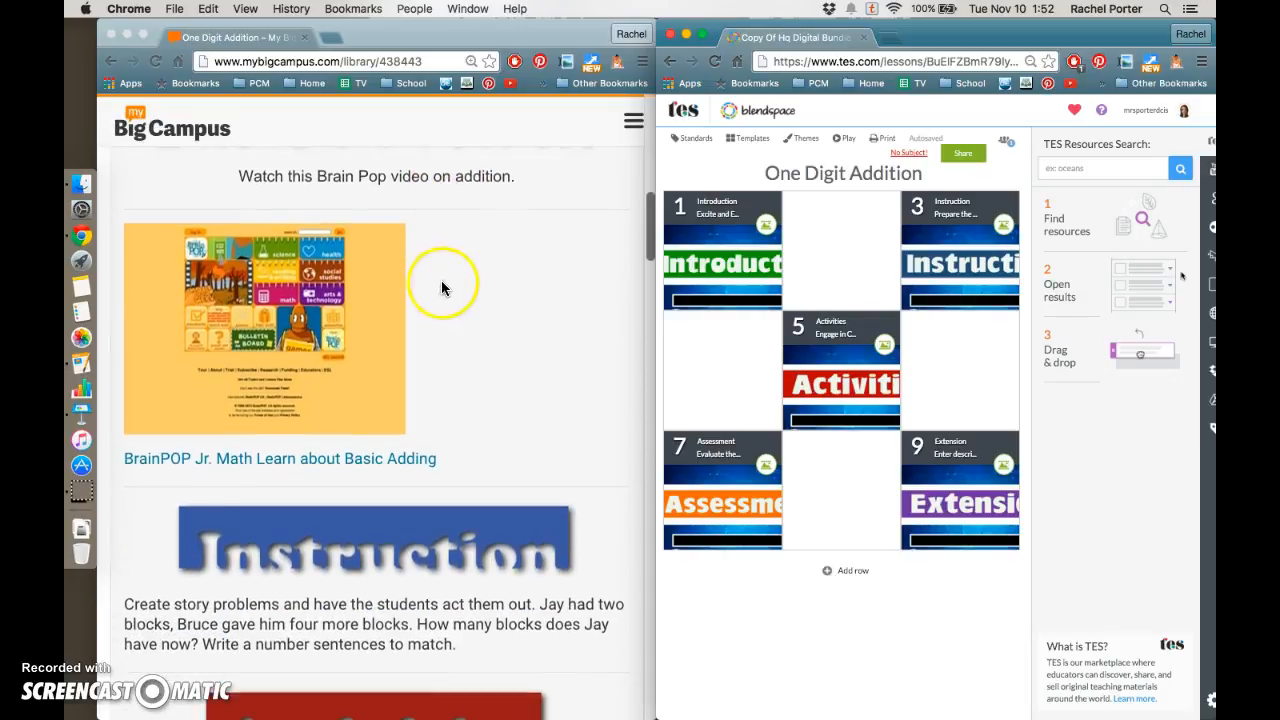
{"action": "scroll", "coordinate": [443, 290], "scroll_direction": "up", "scroll_amount": 1}
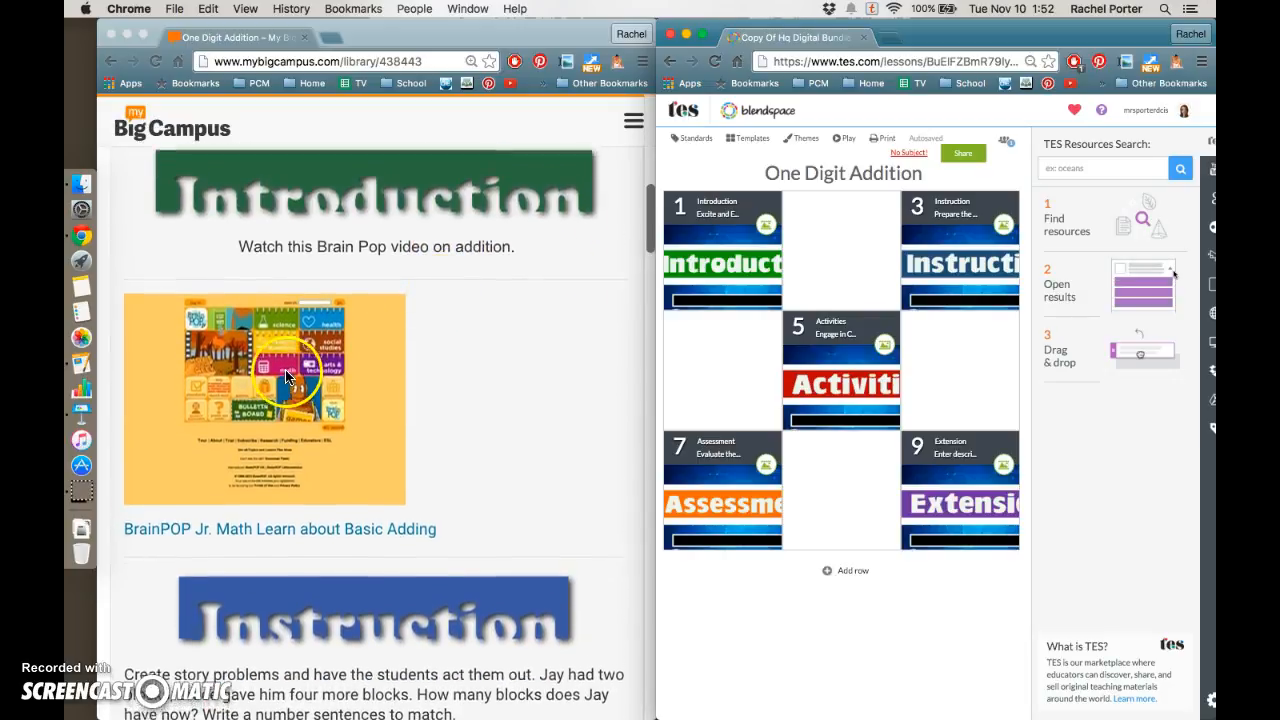
{"action": "scroll", "coordinate": [400, 292], "scroll_direction": "down", "scroll_amount": 3}
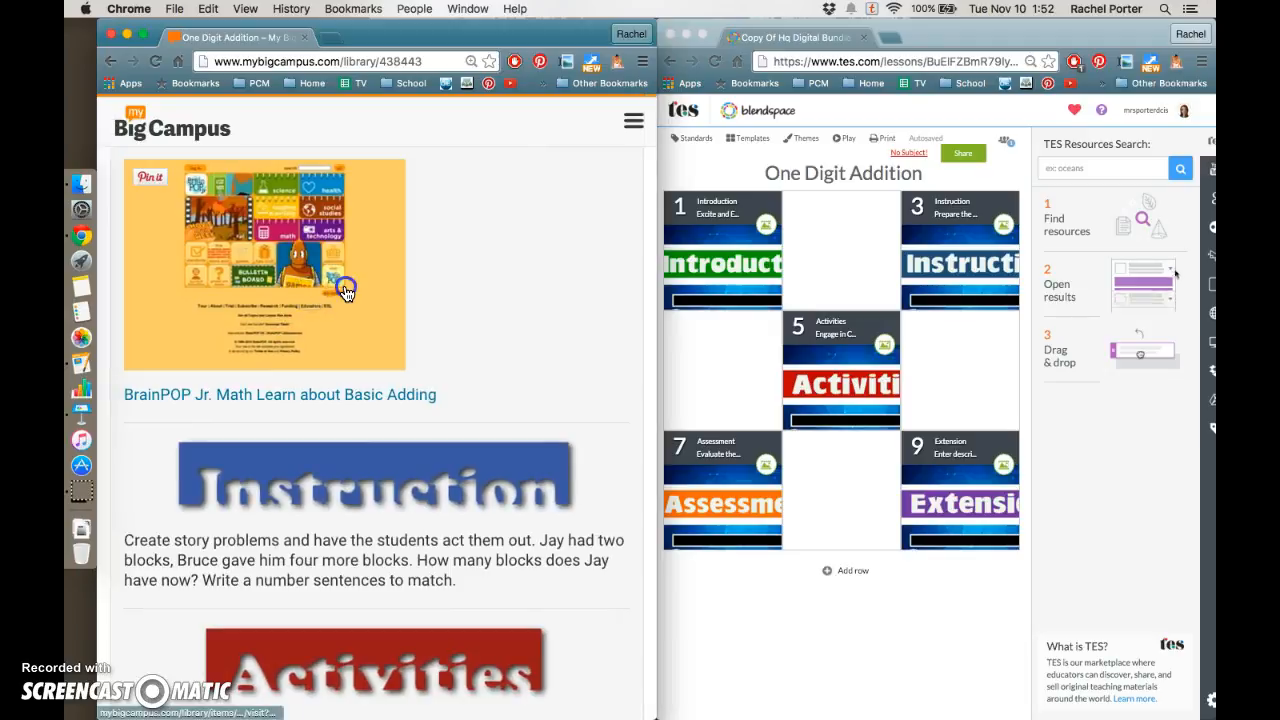
{"action": "left_click", "coordinate": [345, 296]}
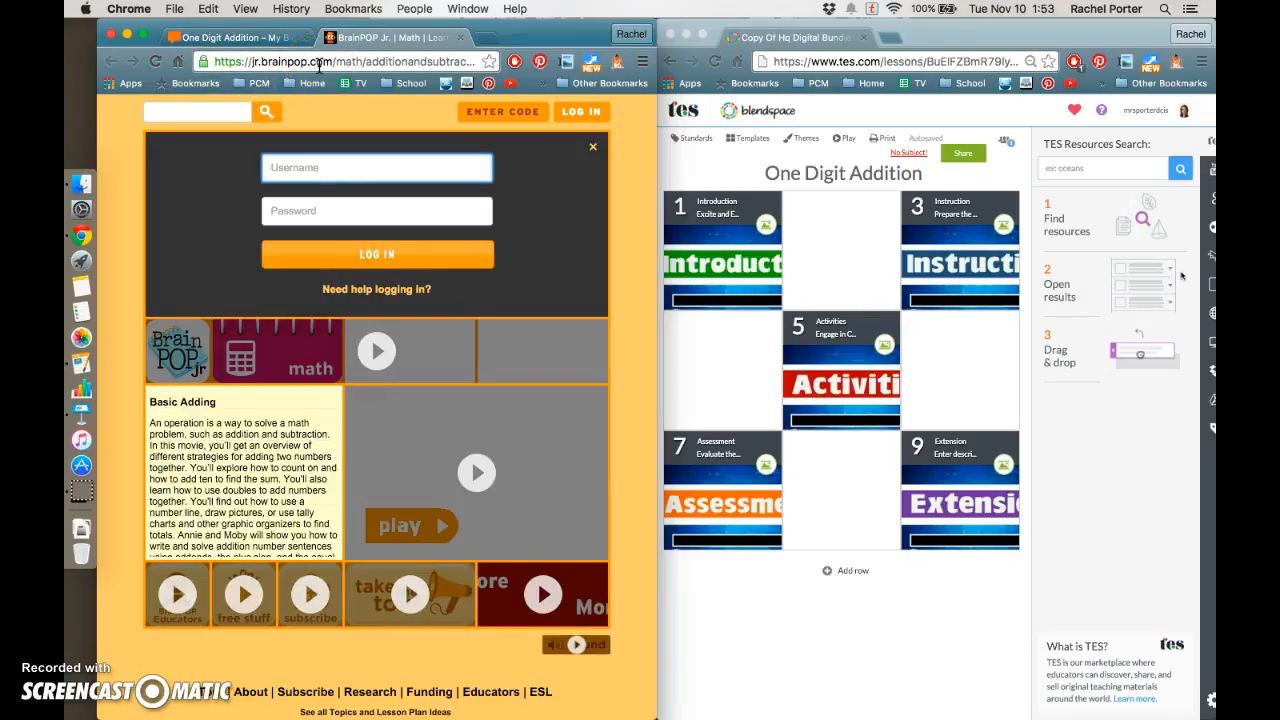
{"action": "left_click", "coordinate": [240, 37]}
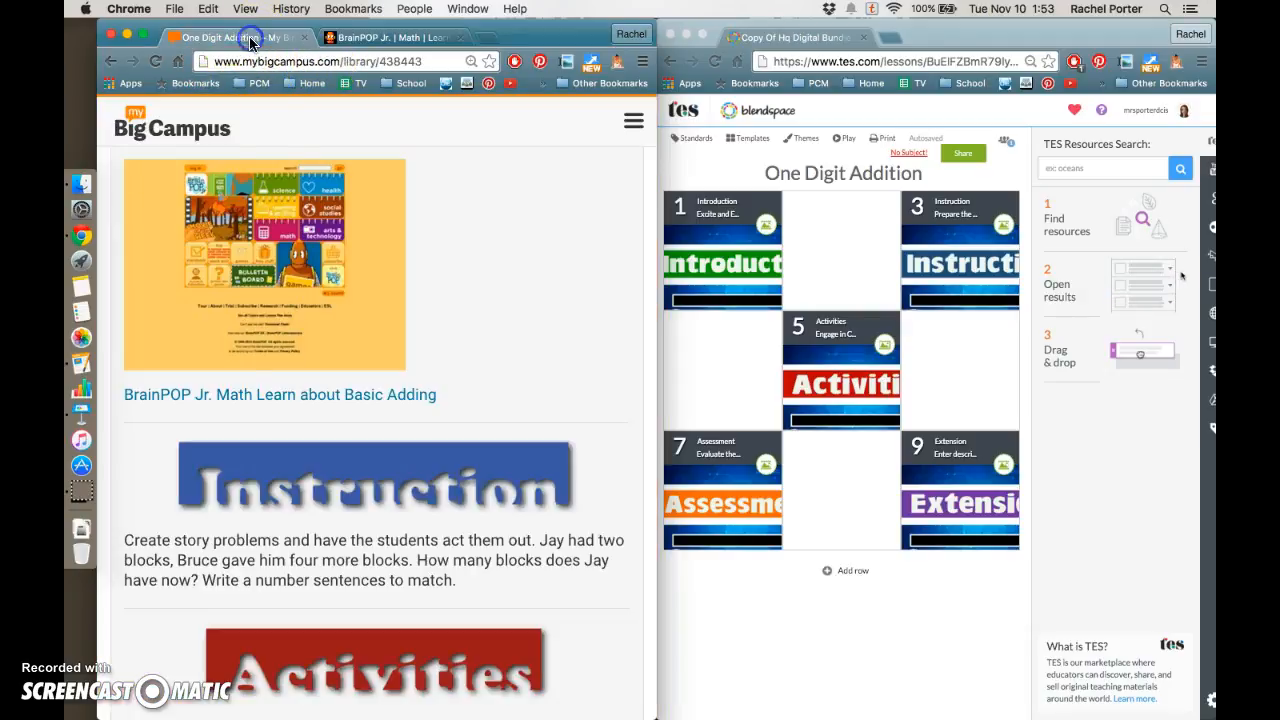
{"action": "left_click", "coordinate": [253, 396]}
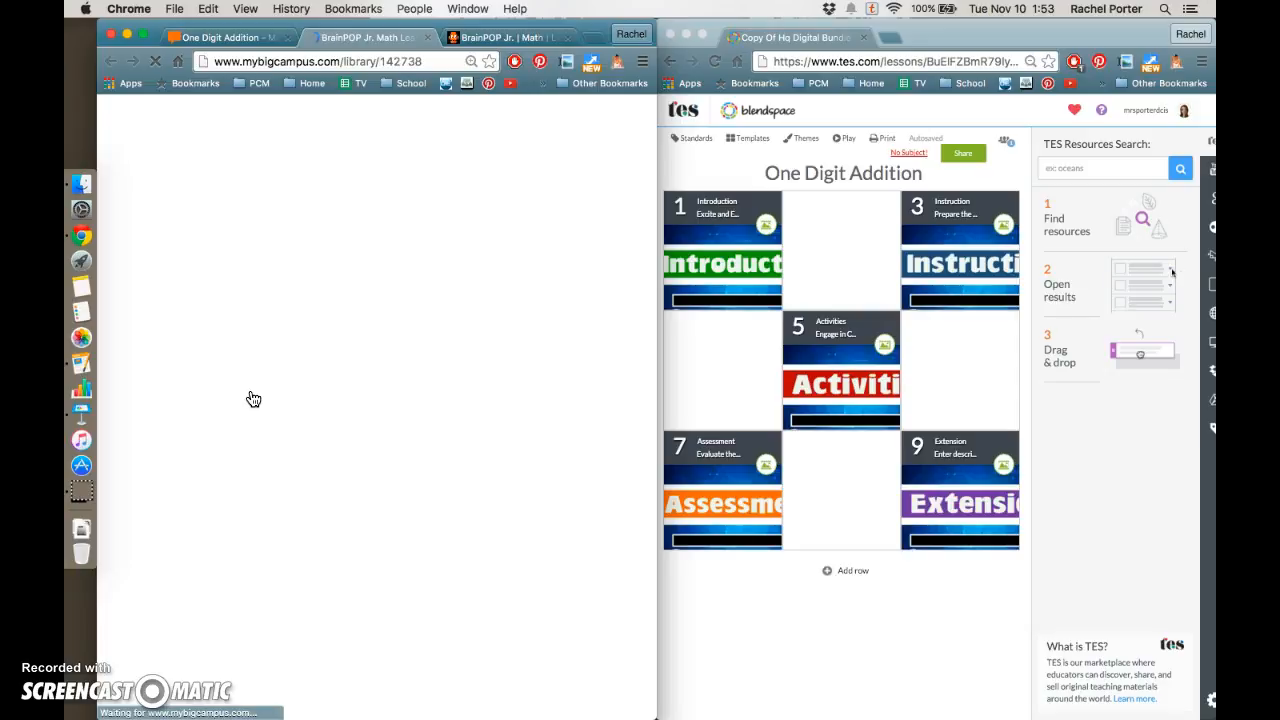
{"action": "left_click", "coordinate": [428, 38]}
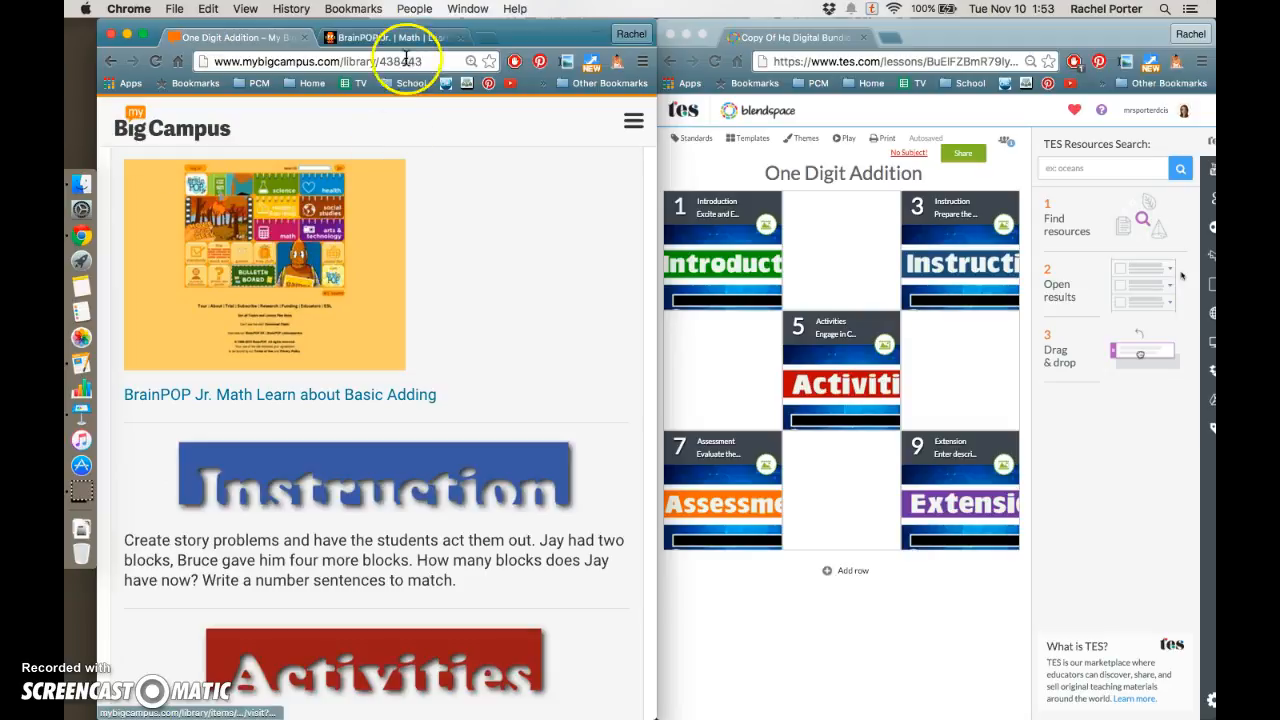
Copy the web address of the BrainPOP Jr. Basic Adding page
{"action": "left_click", "coordinate": [398, 37]}
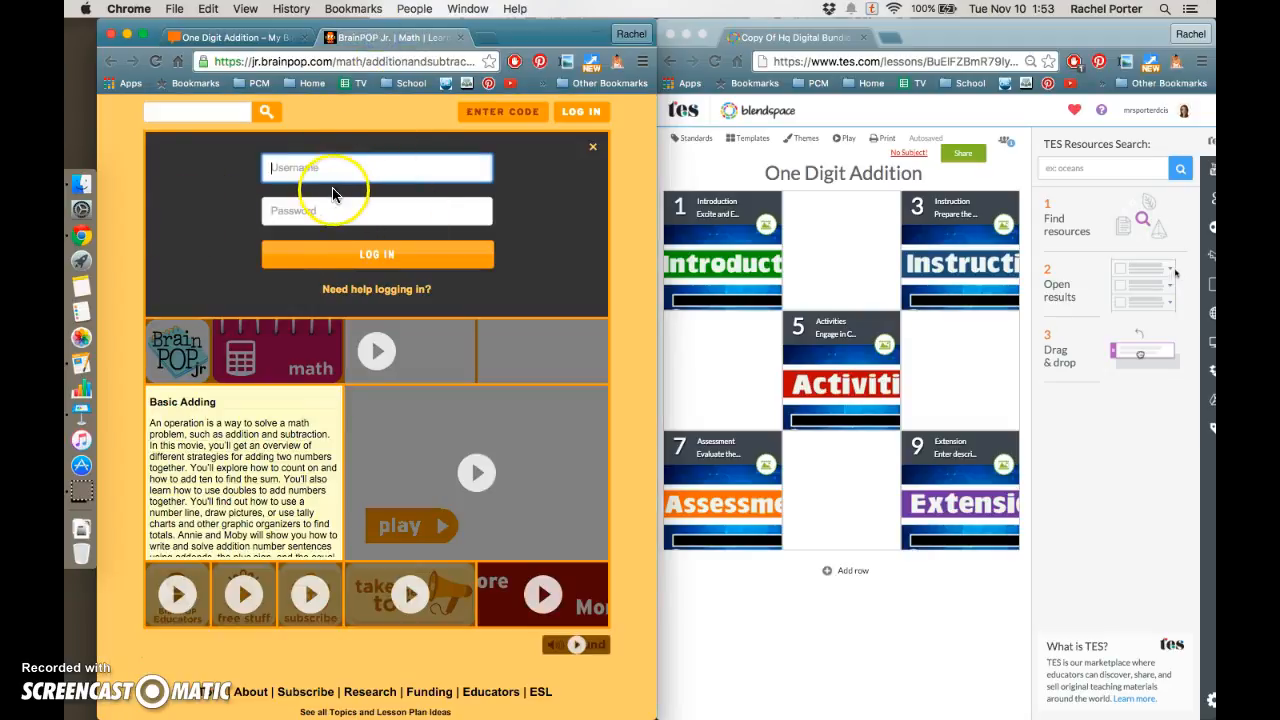
{"action": "left_click", "coordinate": [338, 61]}
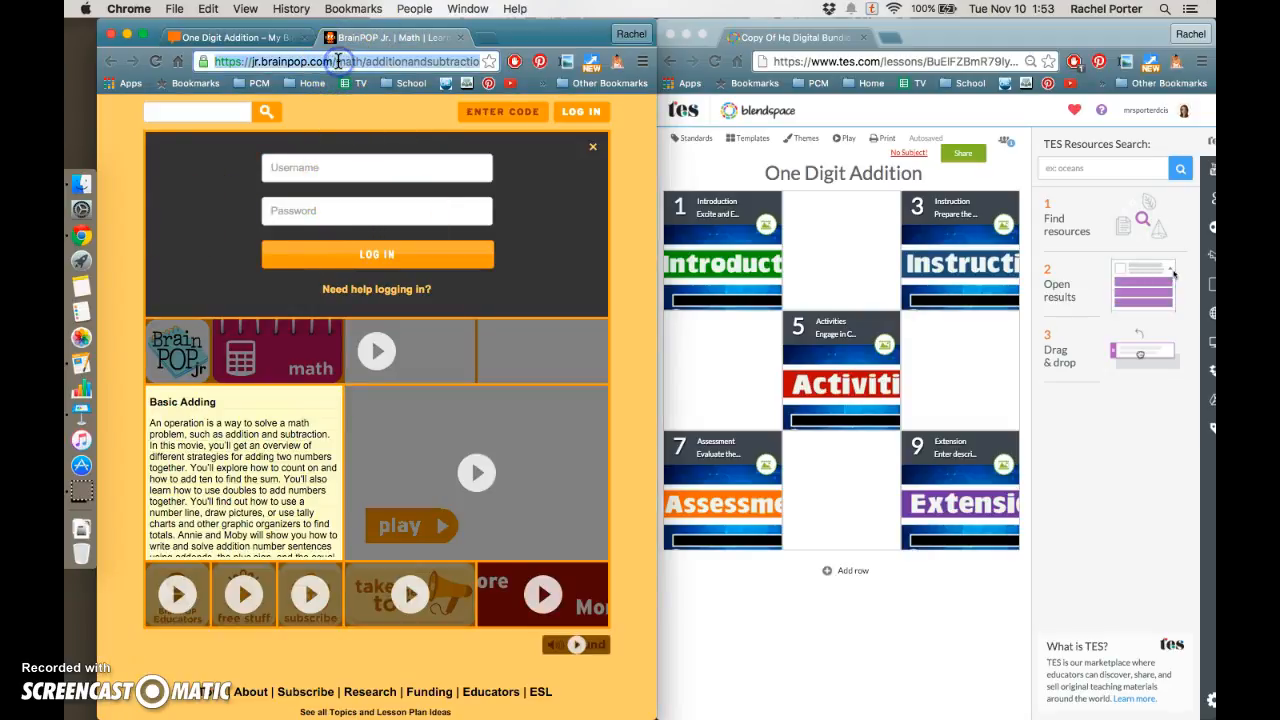
{"action": "right_click", "coordinate": [338, 61]}
{"action": "left_click", "coordinate": [333, 84]}
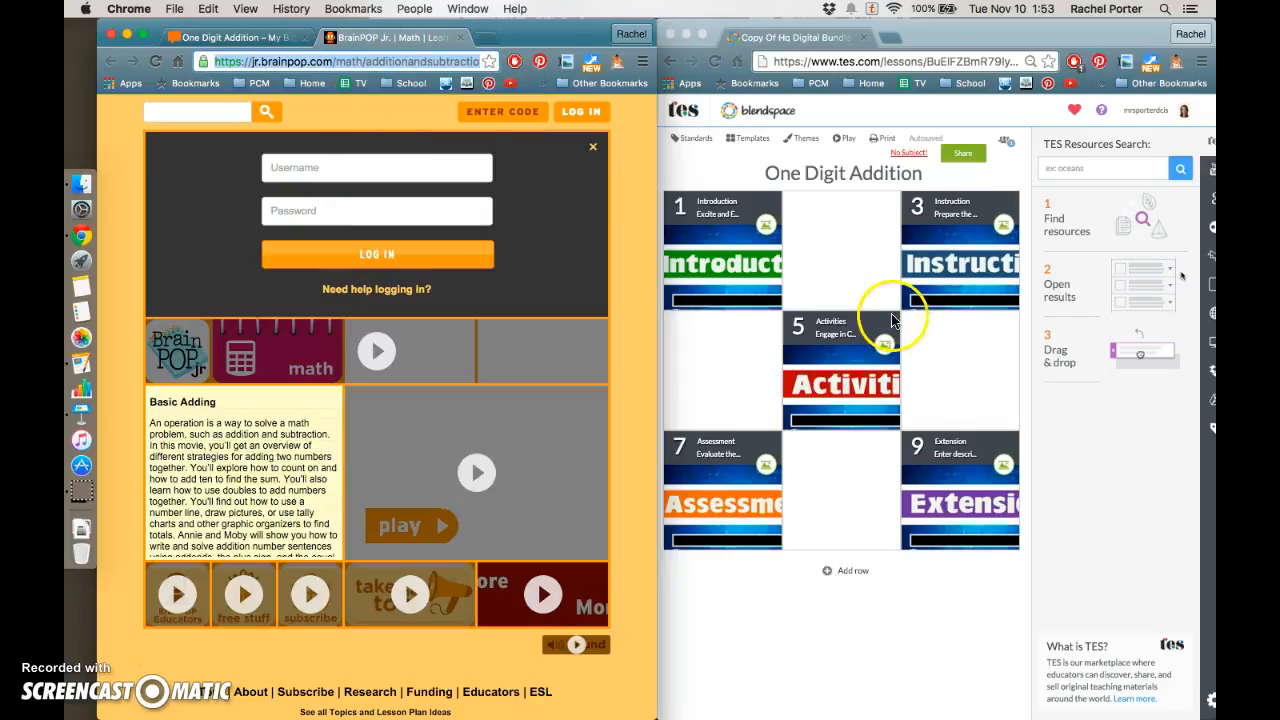
Add the BrainPOP page to the empty second tile by pasting its link into Insert Webpage and placing the result
{"action": "left_click", "coordinate": [827, 52]}
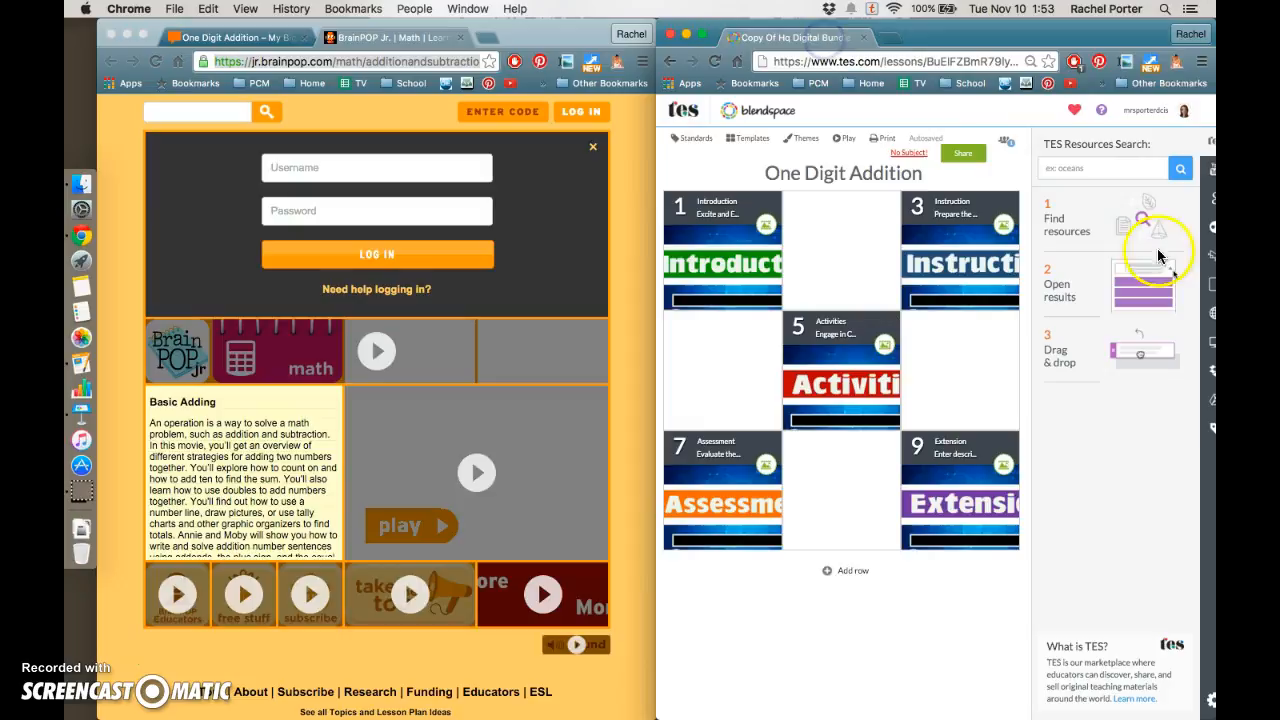
{"action": "left_click", "coordinate": [1210, 321]}
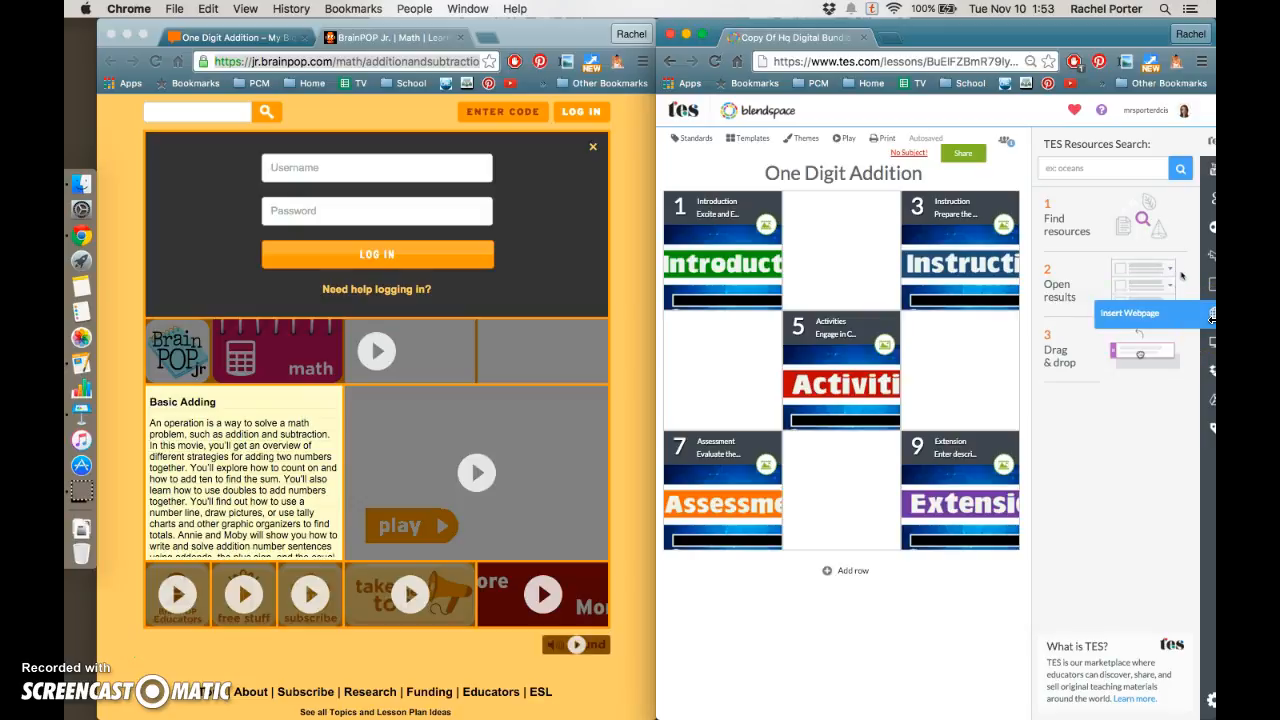
{"action": "left_click", "coordinate": [1212, 313]}
{"action": "left_click", "coordinate": [1090, 183]}
{"action": "right_click", "coordinate": [1090, 181]}
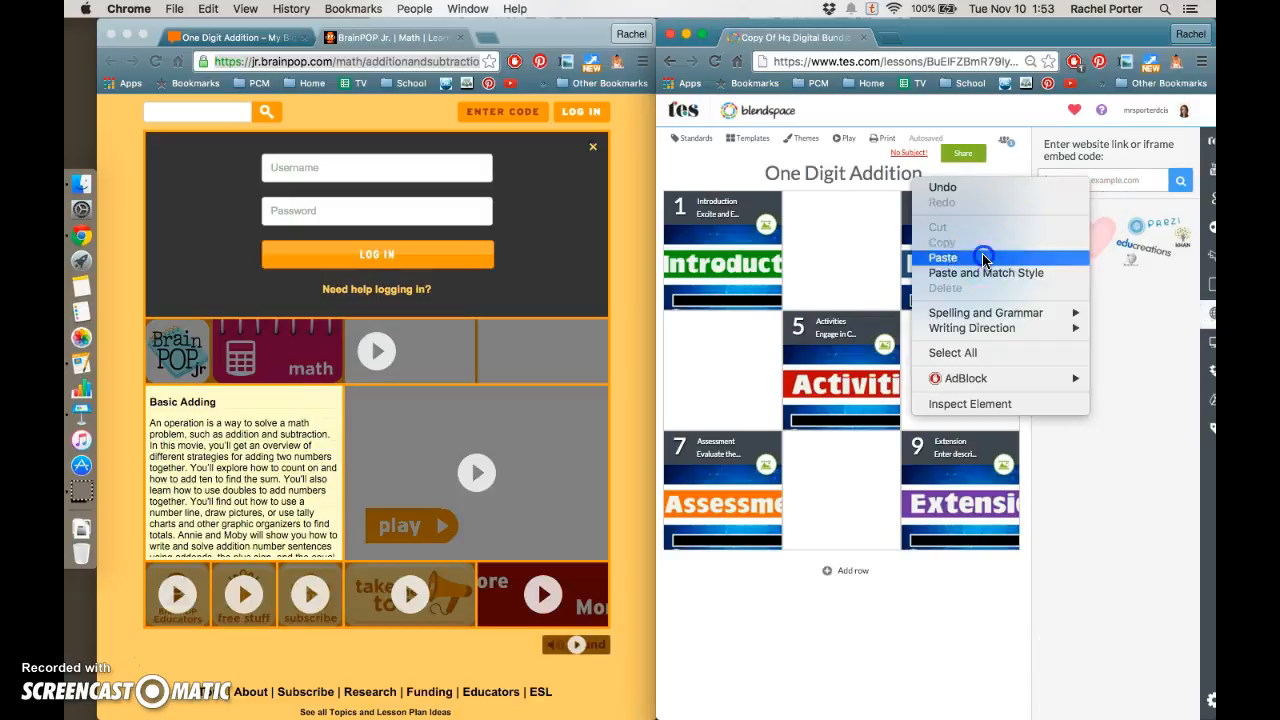
{"action": "left_click", "coordinate": [985, 257]}
{"action": "left_click", "coordinate": [1180, 180]}
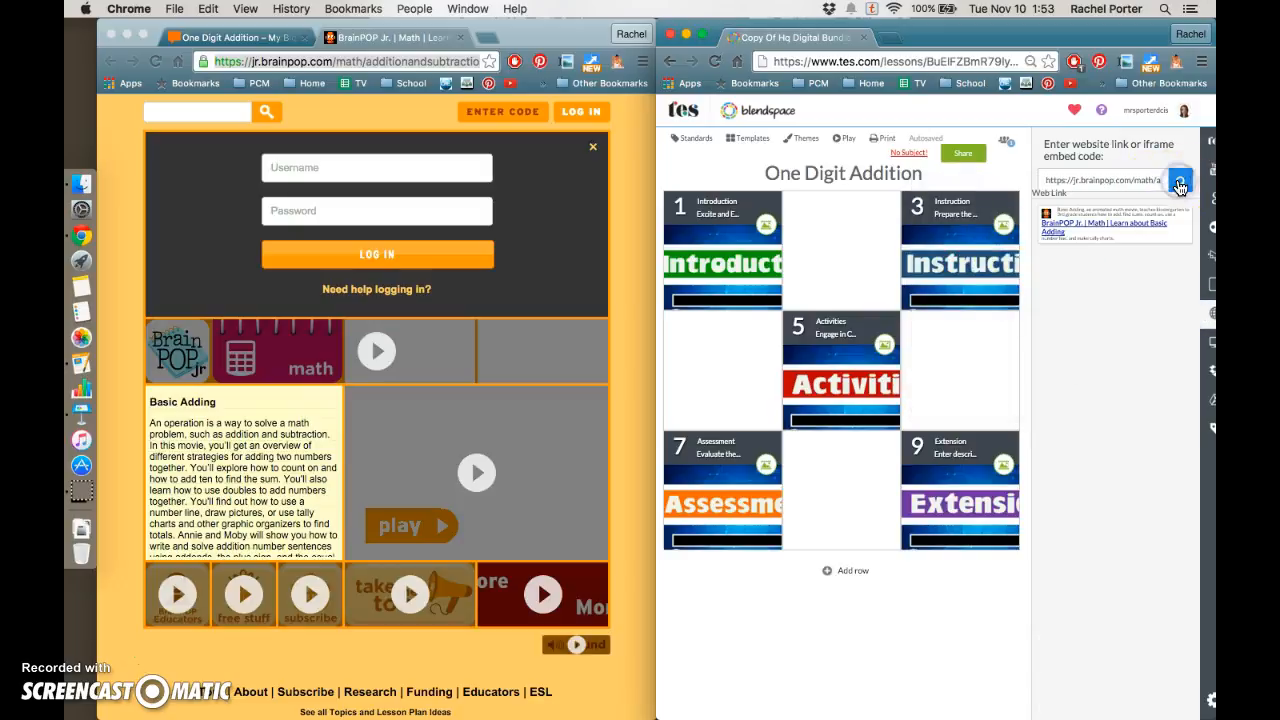
{"action": "left_click_drag", "start_coordinate": [1100, 233], "coordinate": [837, 251]}
{"action": "mouse_move", "coordinate": [878, 308]}
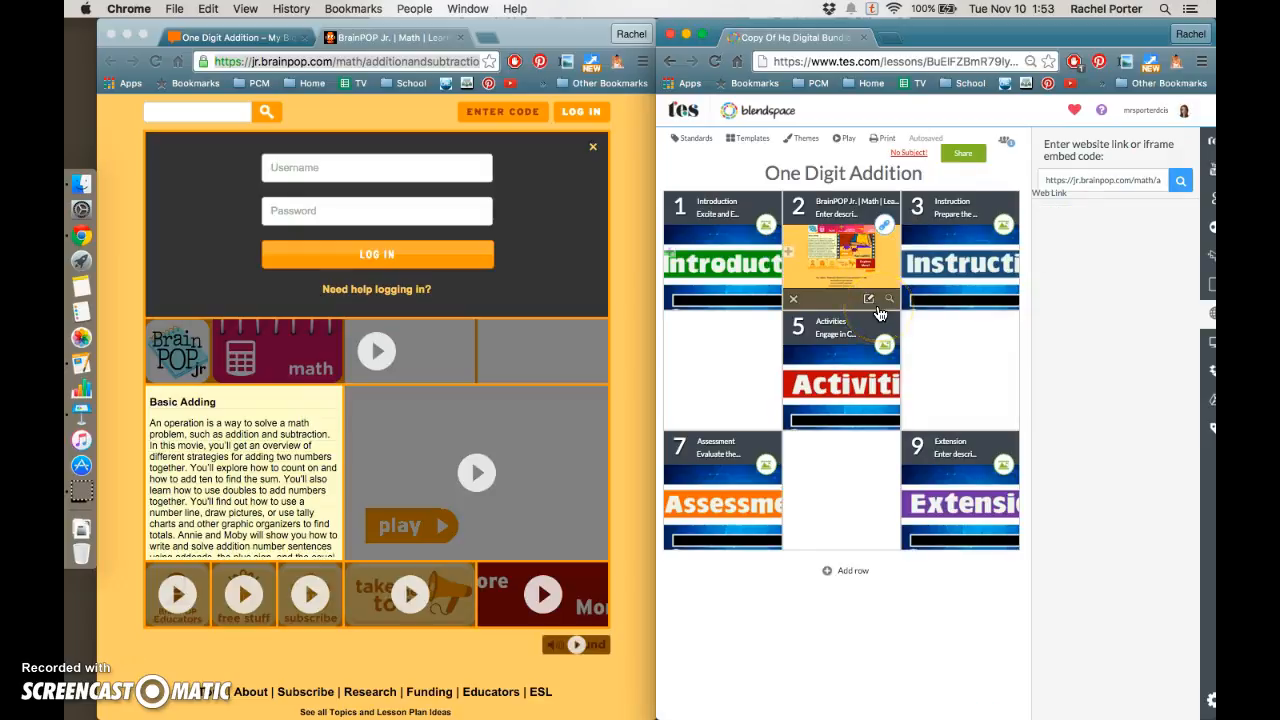
Close the BrainPOP tab and return to the bundle's Instruction section
{"action": "left_click", "coordinate": [606, 240]}
{"action": "left_click", "coordinate": [460, 38]}
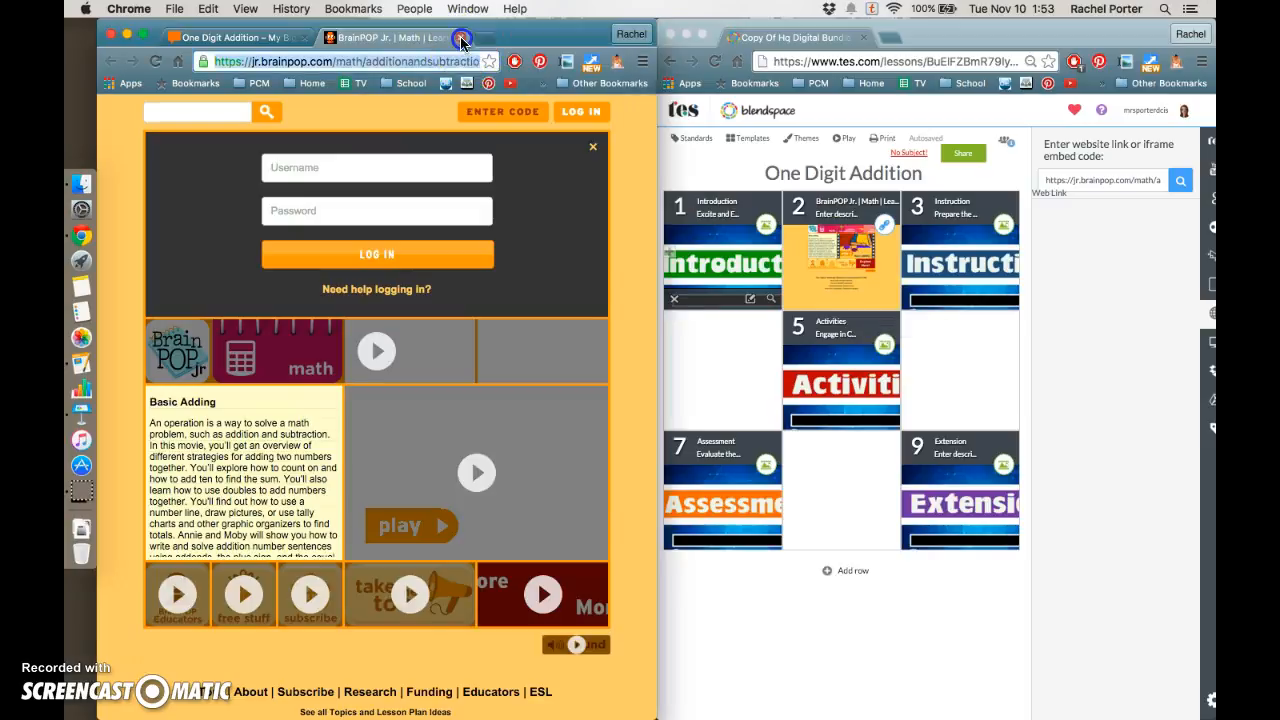
{"action": "scroll", "coordinate": [443, 286], "scroll_direction": "down", "scroll_amount": 5}
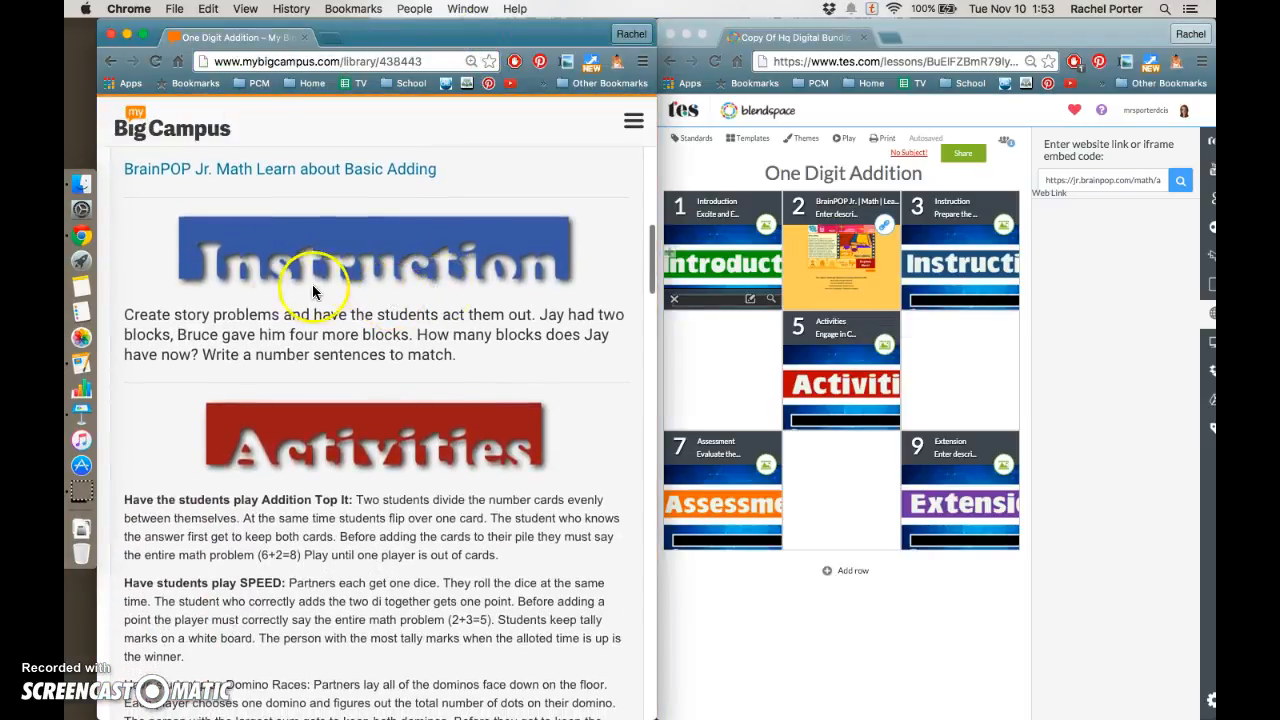
Scroll through the bundle's Instruction and Activities sections to review their content
{"action": "scroll", "coordinate": [313, 295], "scroll_direction": "down", "scroll_amount": 2}
{"action": "scroll", "coordinate": [300, 280], "scroll_direction": "down", "scroll_amount": 1}
{"action": "scroll", "coordinate": [314, 175], "scroll_direction": "up", "scroll_amount": 2}
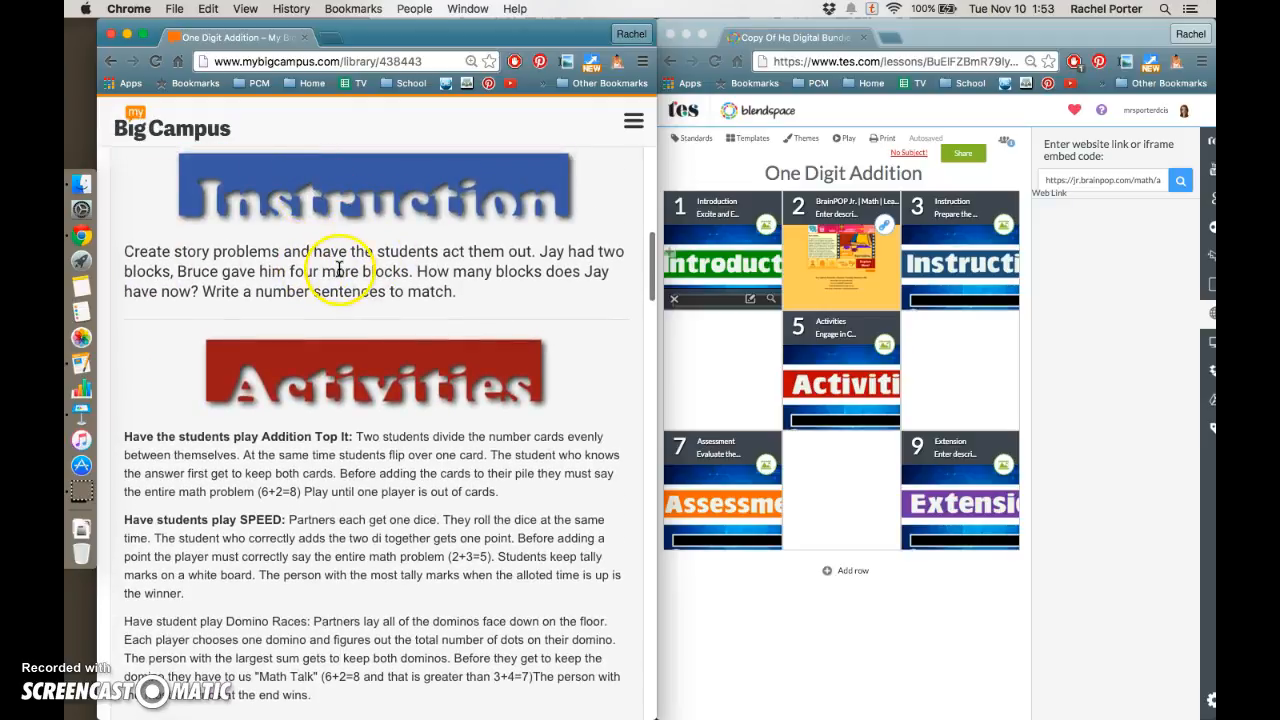
{"action": "scroll", "coordinate": [370, 250], "scroll_direction": "down", "scroll_amount": 1}
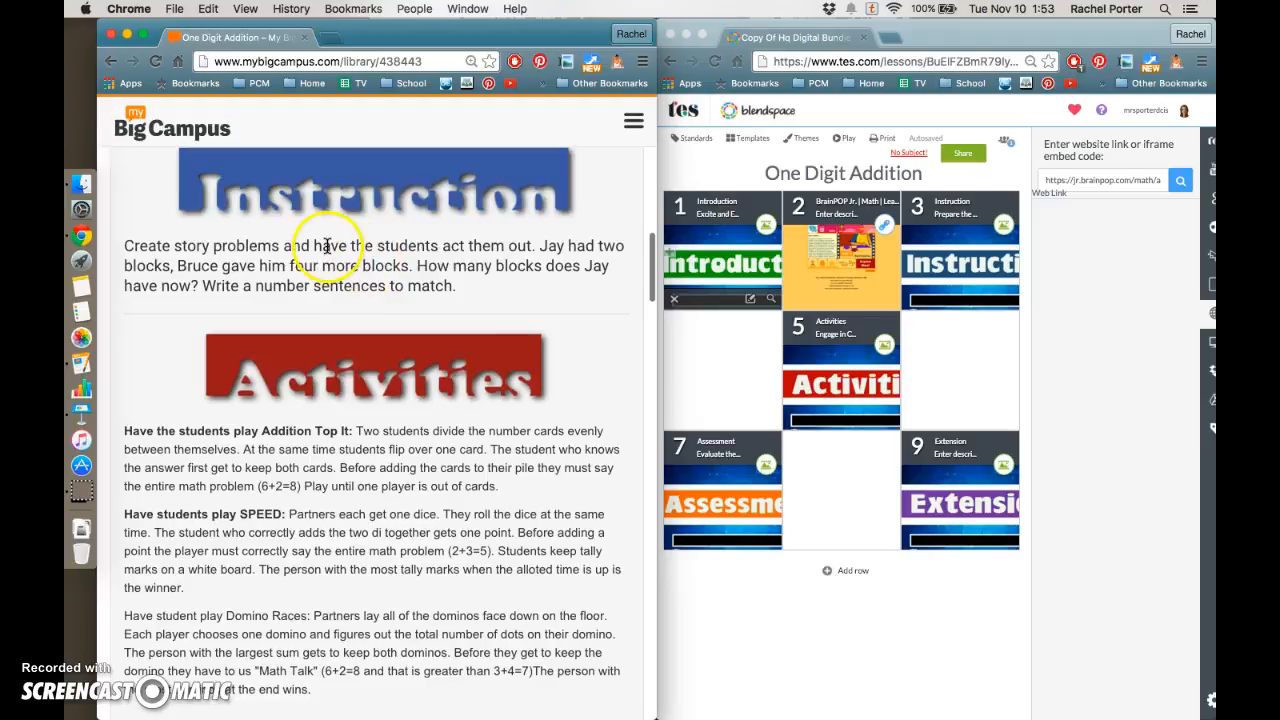
{"action": "scroll", "coordinate": [388, 265], "scroll_direction": "down", "scroll_amount": 4}
{"action": "scroll", "coordinate": [388, 265], "scroll_direction": "up", "scroll_amount": 3}
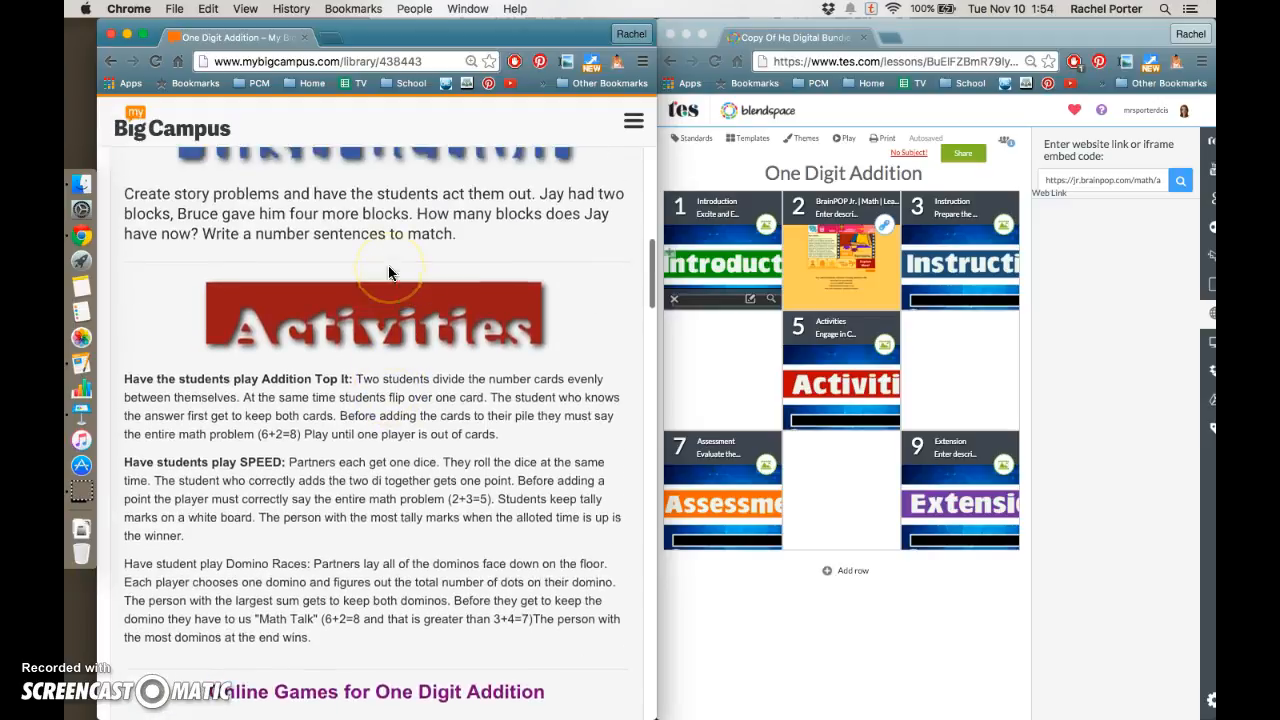
{"action": "scroll", "coordinate": [387, 265], "scroll_direction": "down", "scroll_amount": 3}
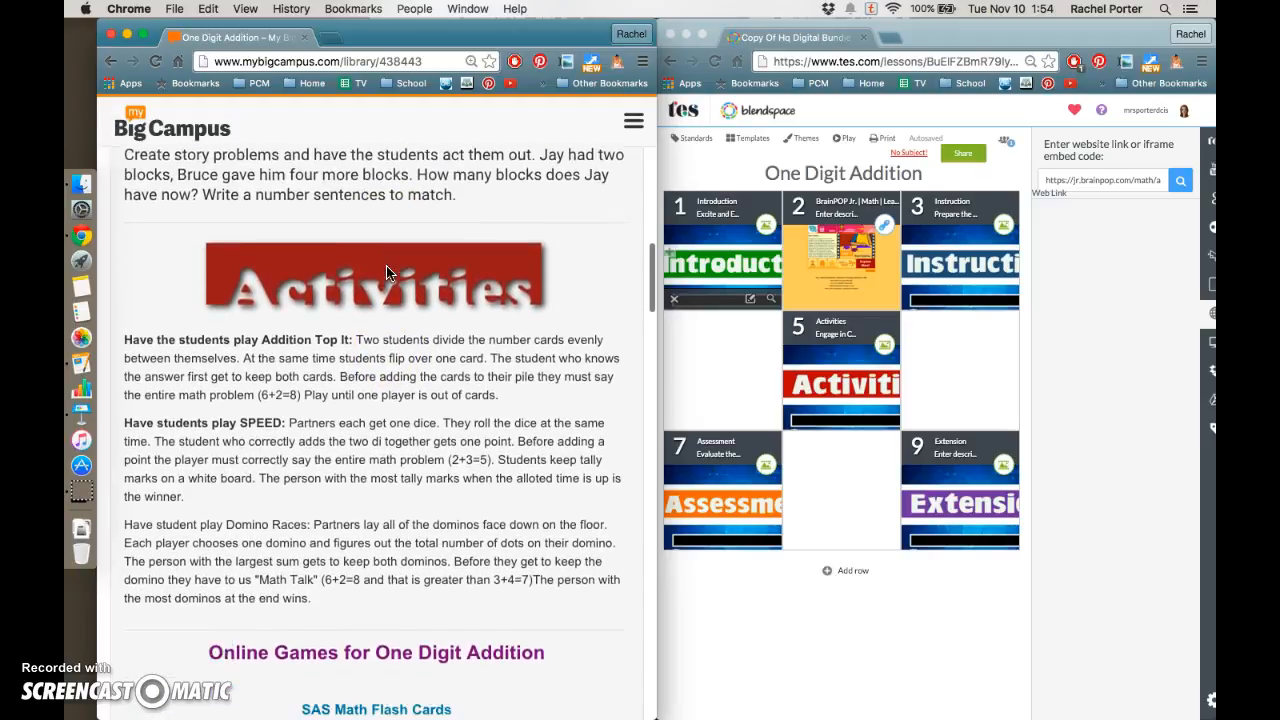
{"action": "scroll", "coordinate": [386, 264], "scroll_direction": "up", "scroll_amount": 3}
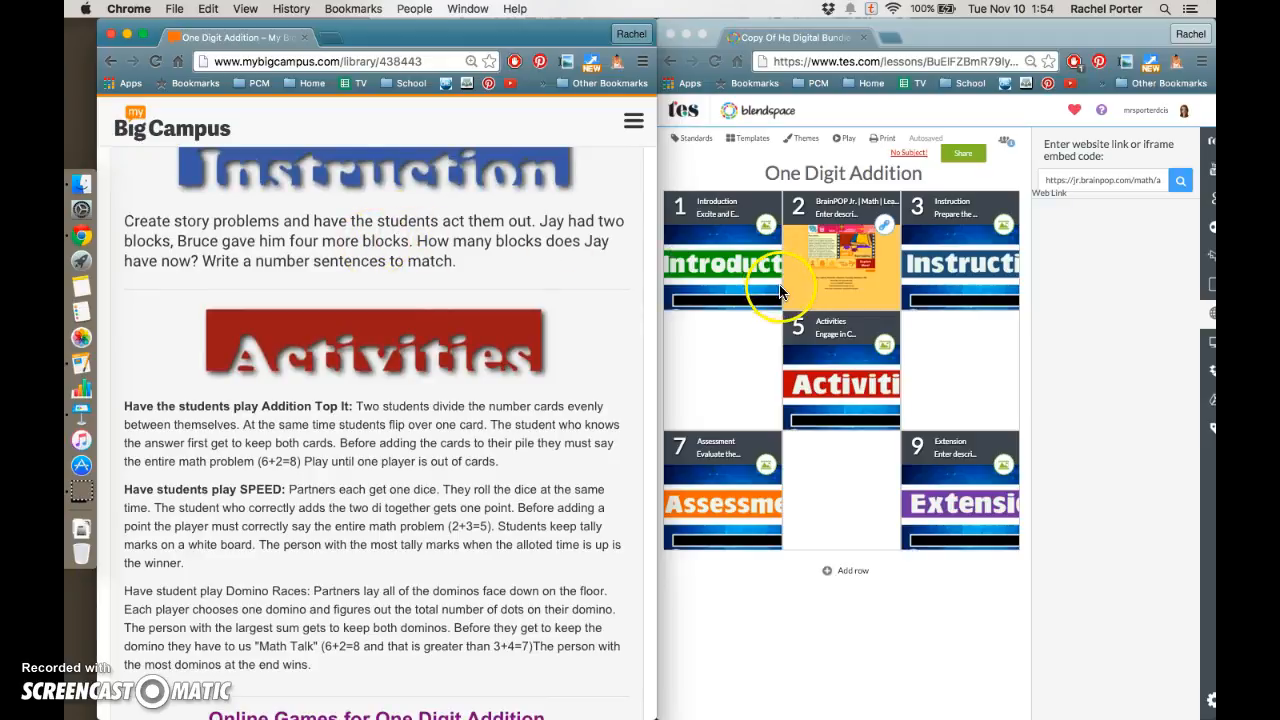
{"action": "scroll", "coordinate": [509, 251], "scroll_direction": "up", "scroll_amount": 2}
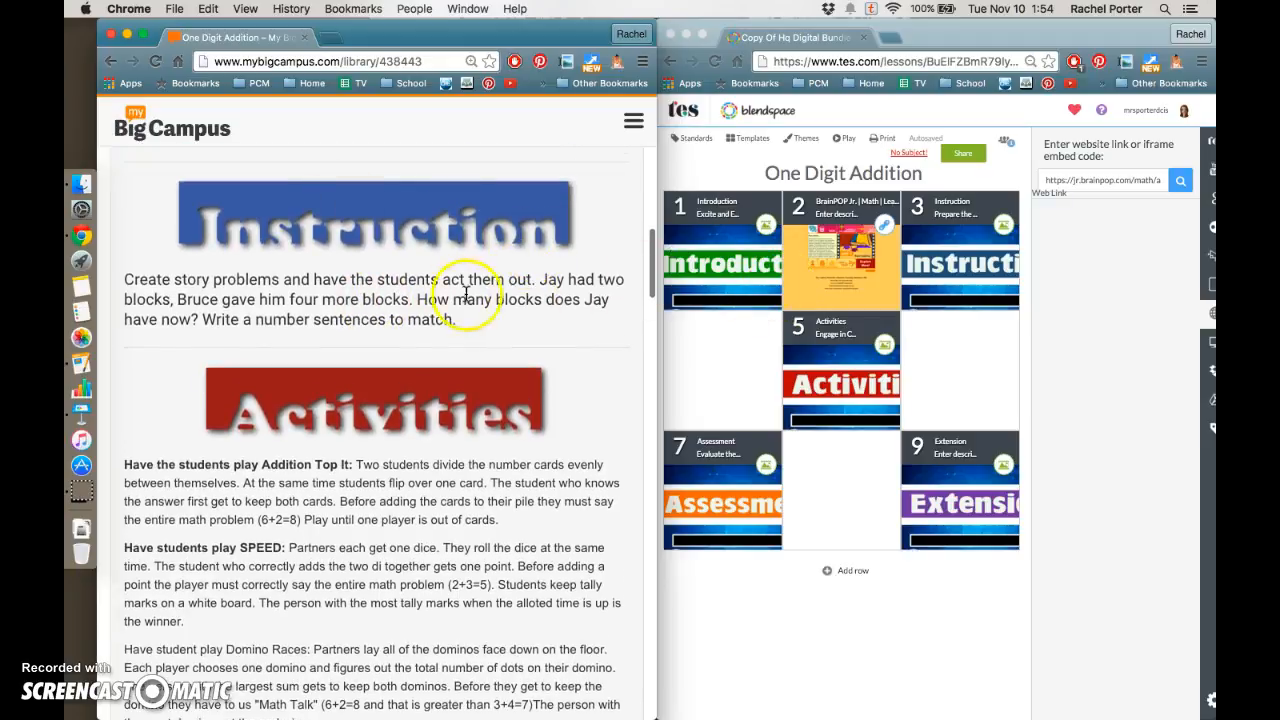
Delete the Instruction tile from the third position and move the Activities tile into that spot
{"action": "left_click", "coordinate": [986, 276]}
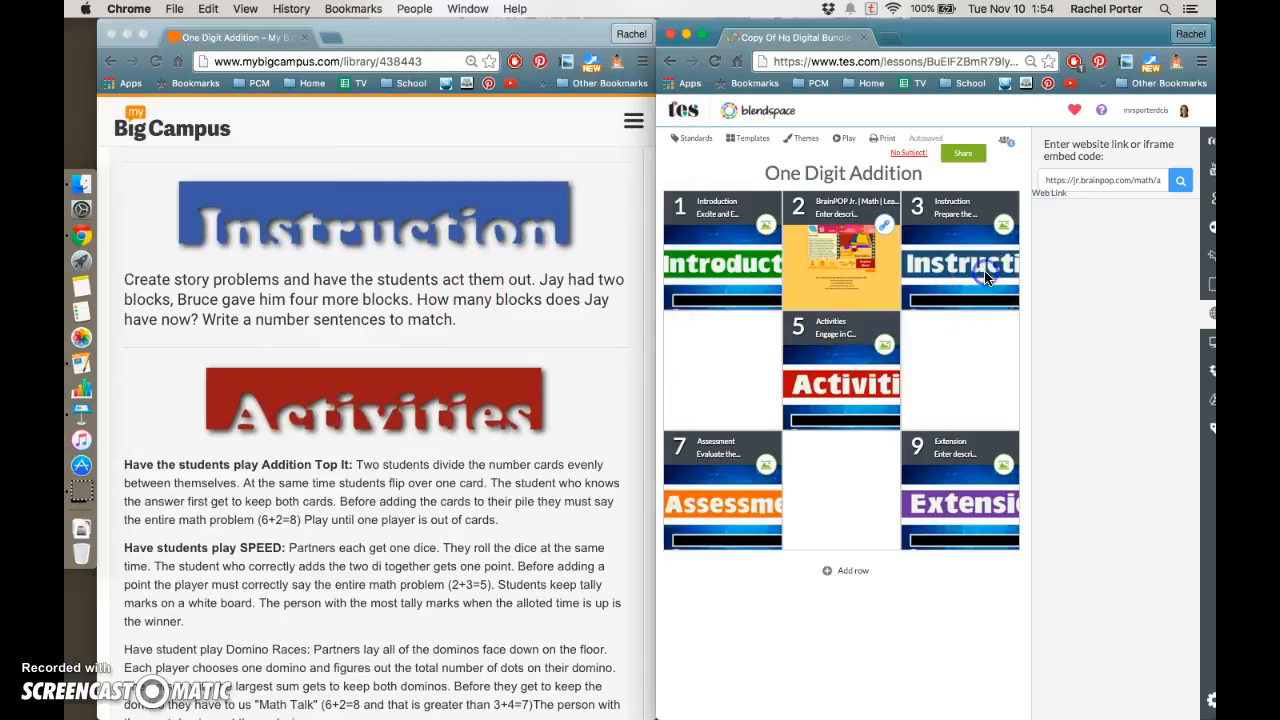
{"action": "left_click", "coordinate": [913, 304]}
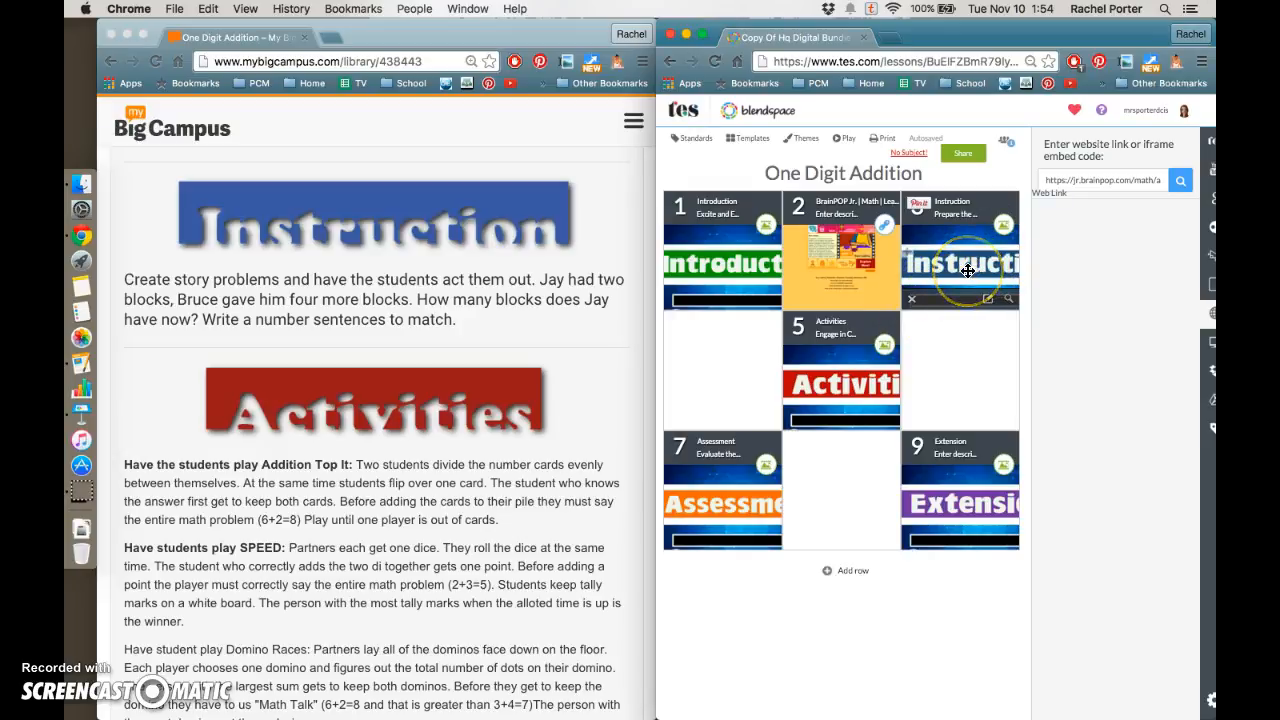
{"action": "left_click", "coordinate": [911, 298]}
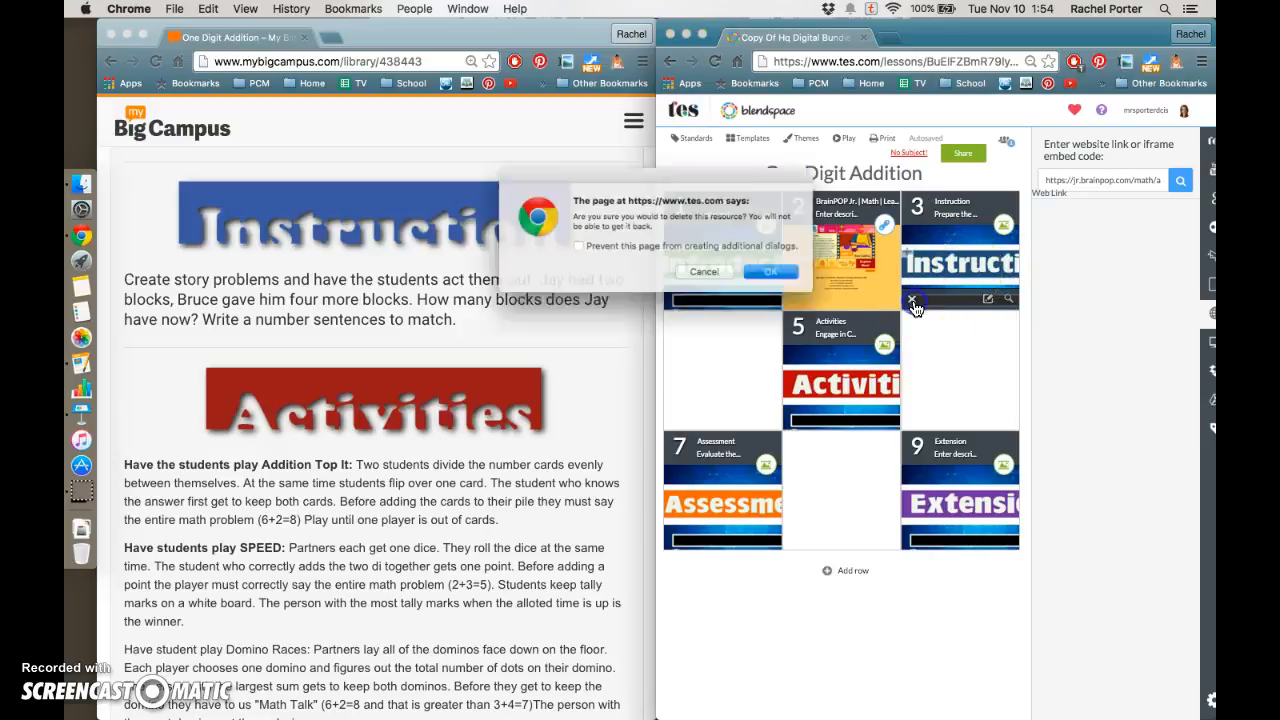
{"action": "left_click", "coordinate": [790, 280]}
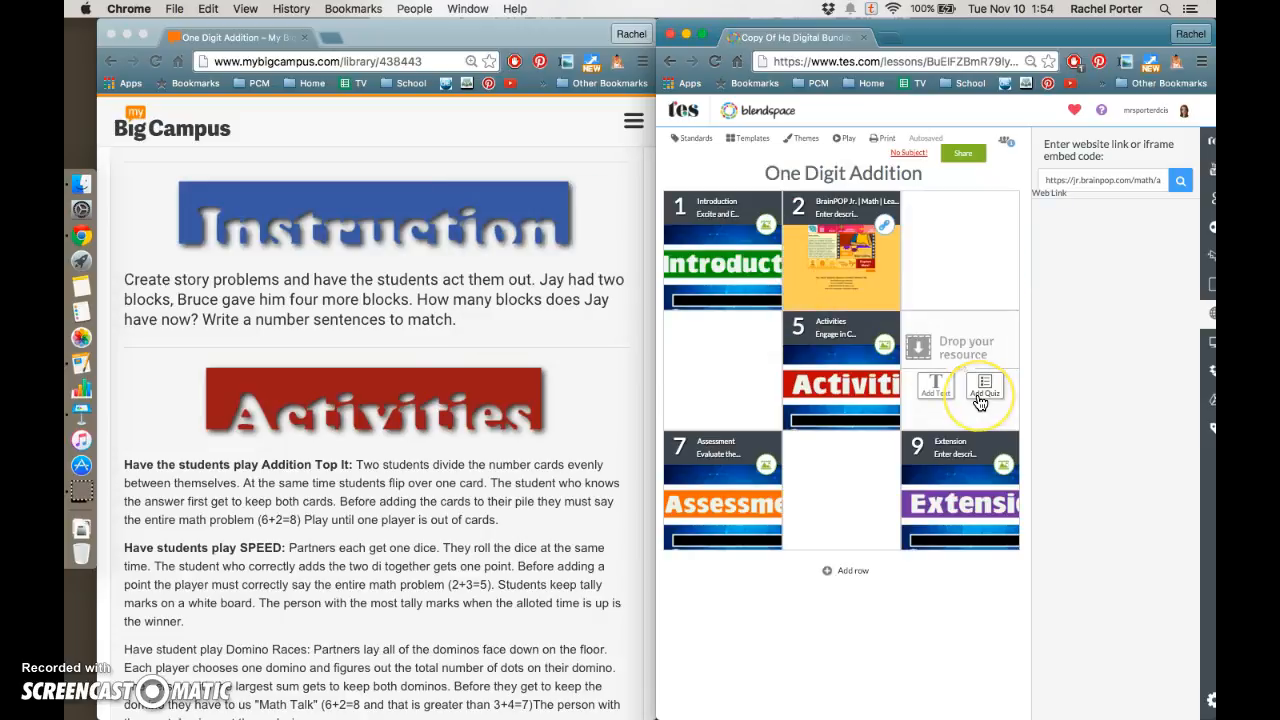
{"action": "left_click_drag", "start_coordinate": [860, 355], "coordinate": [958, 258]}
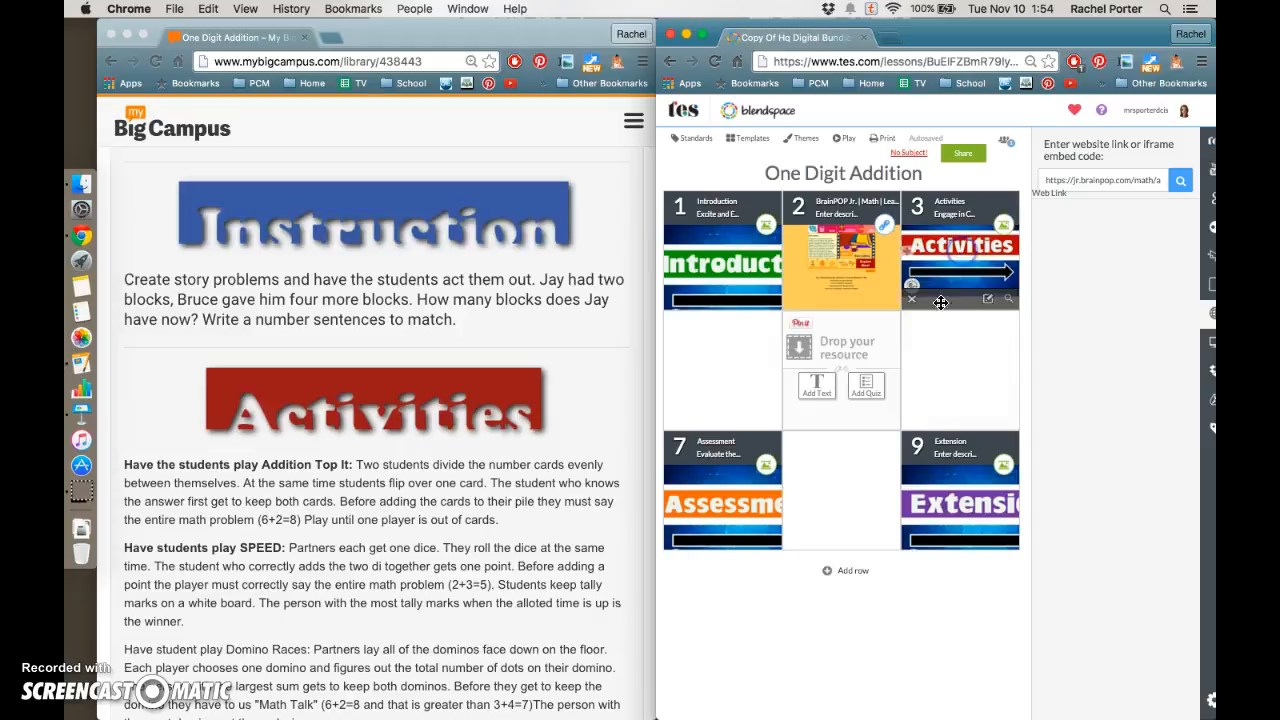
Copy the Activities heading and its three game descriptions from the bundle page
{"action": "scroll", "coordinate": [472, 390], "scroll_direction": "down", "scroll_amount": 5}
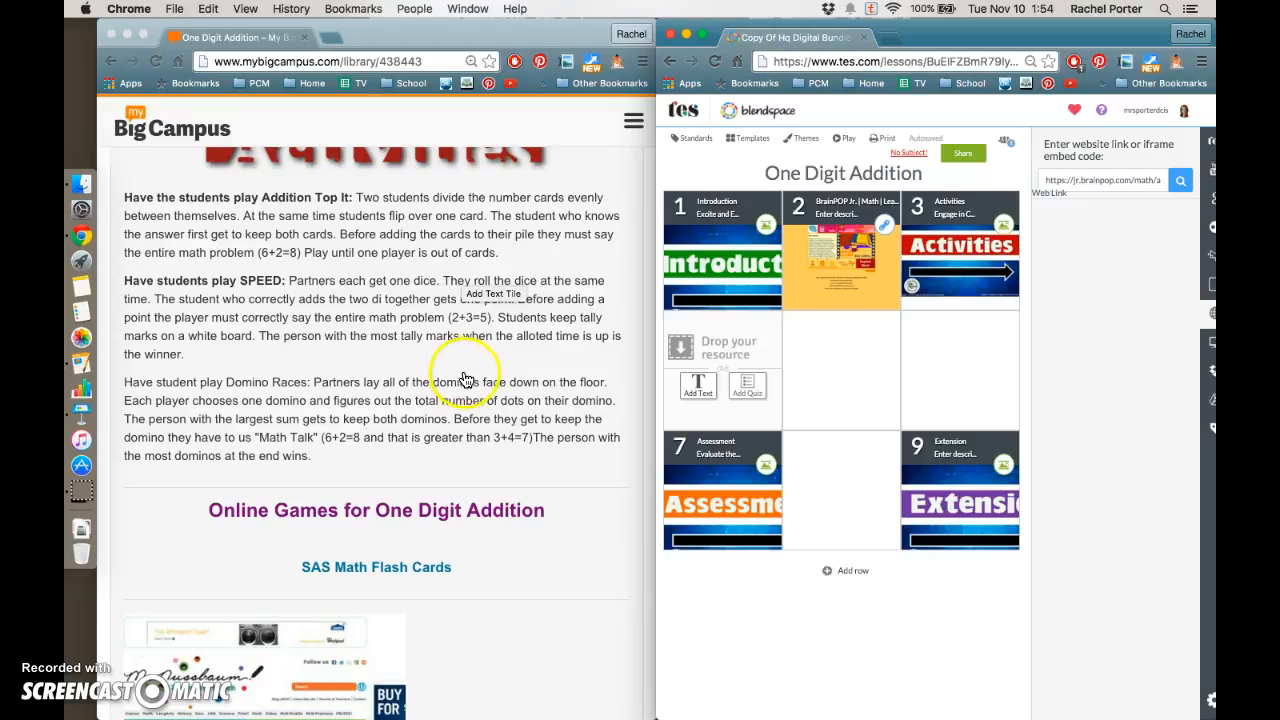
{"action": "scroll", "coordinate": [580, 383], "scroll_direction": "up", "scroll_amount": 2}
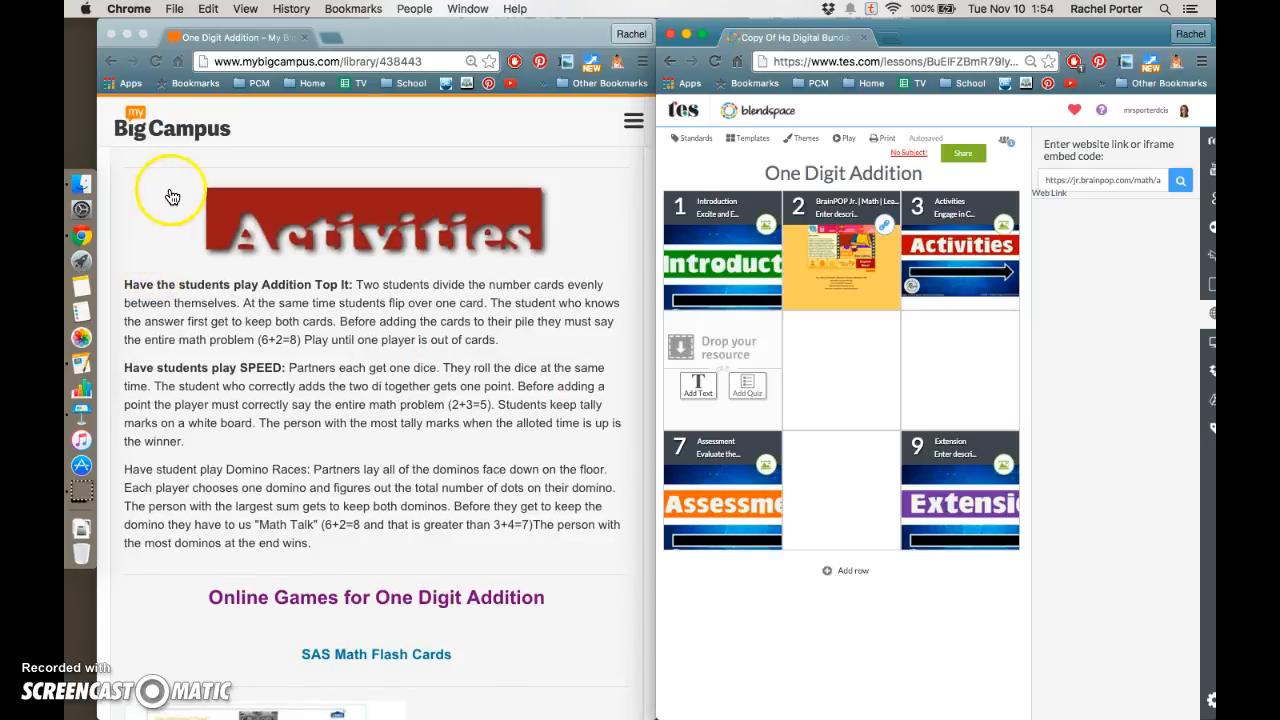
{"action": "left_click_drag", "start_coordinate": [170, 200], "coordinate": [451, 541]}
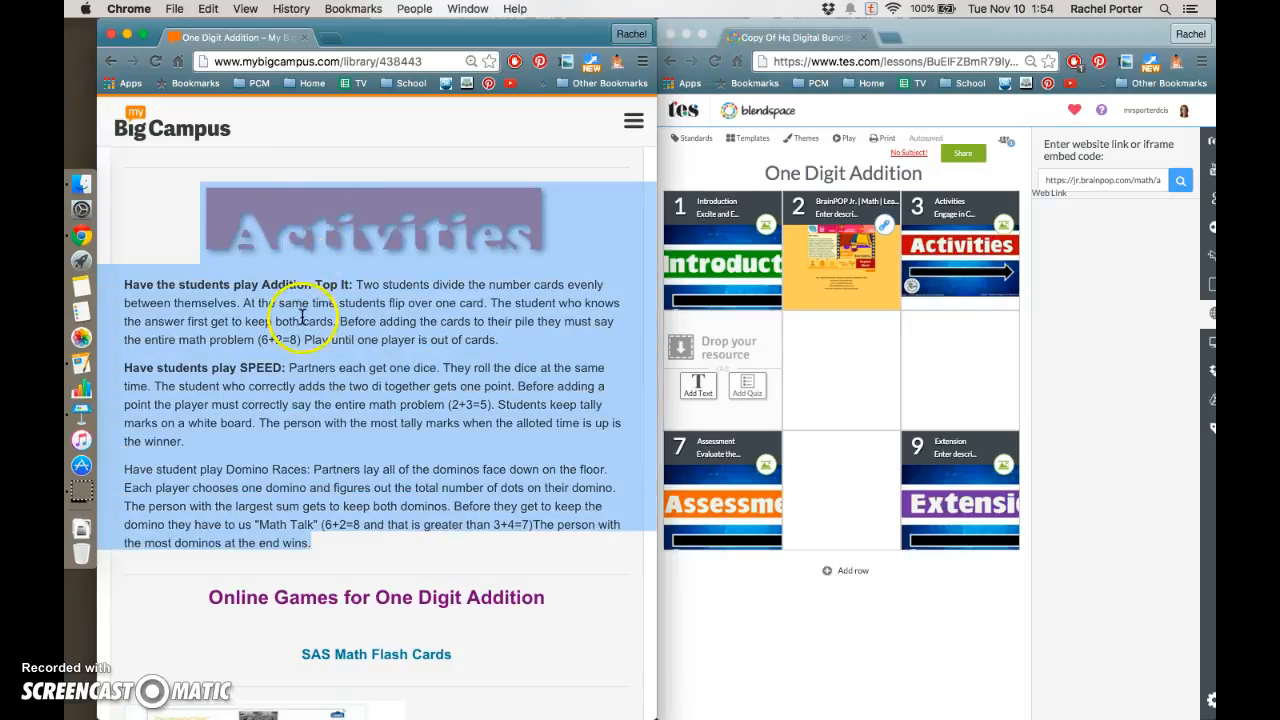
{"action": "right_click", "coordinate": [265, 318]}
{"action": "left_click", "coordinate": [297, 358]}
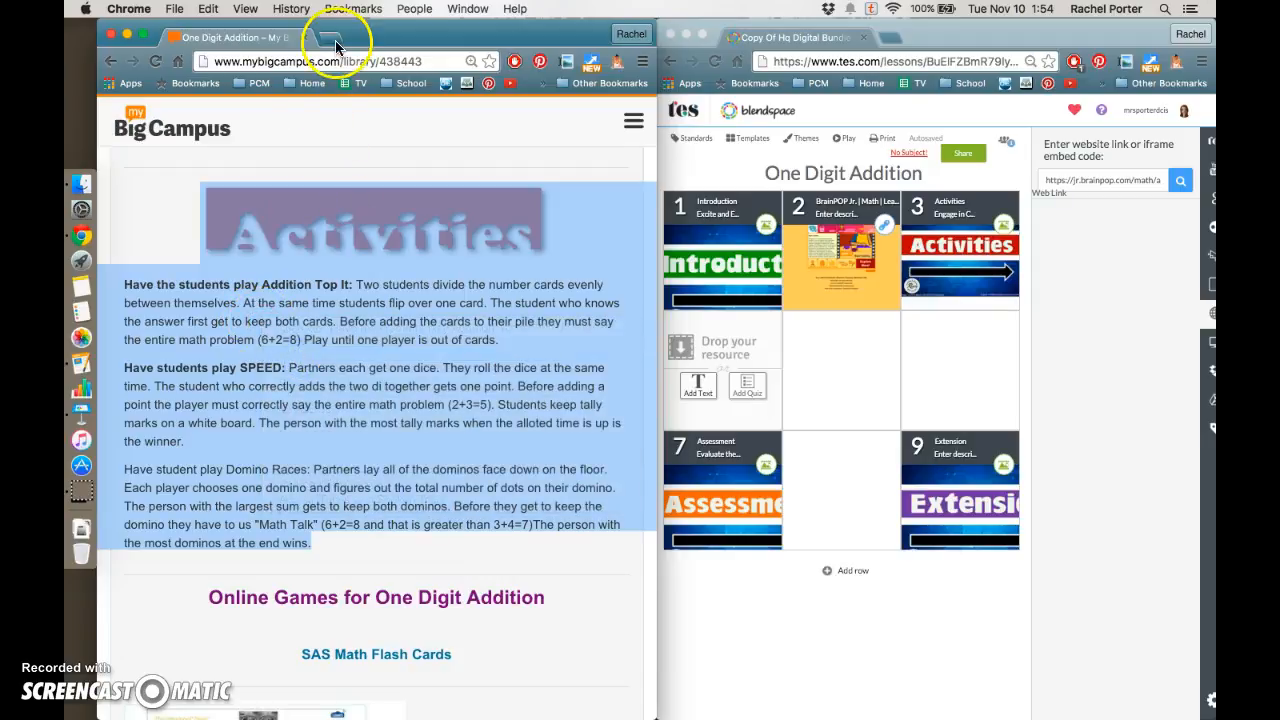
Open Google Drive in a new tab and create a new blank Google Docs document
{"action": "left_click", "coordinate": [333, 40]}
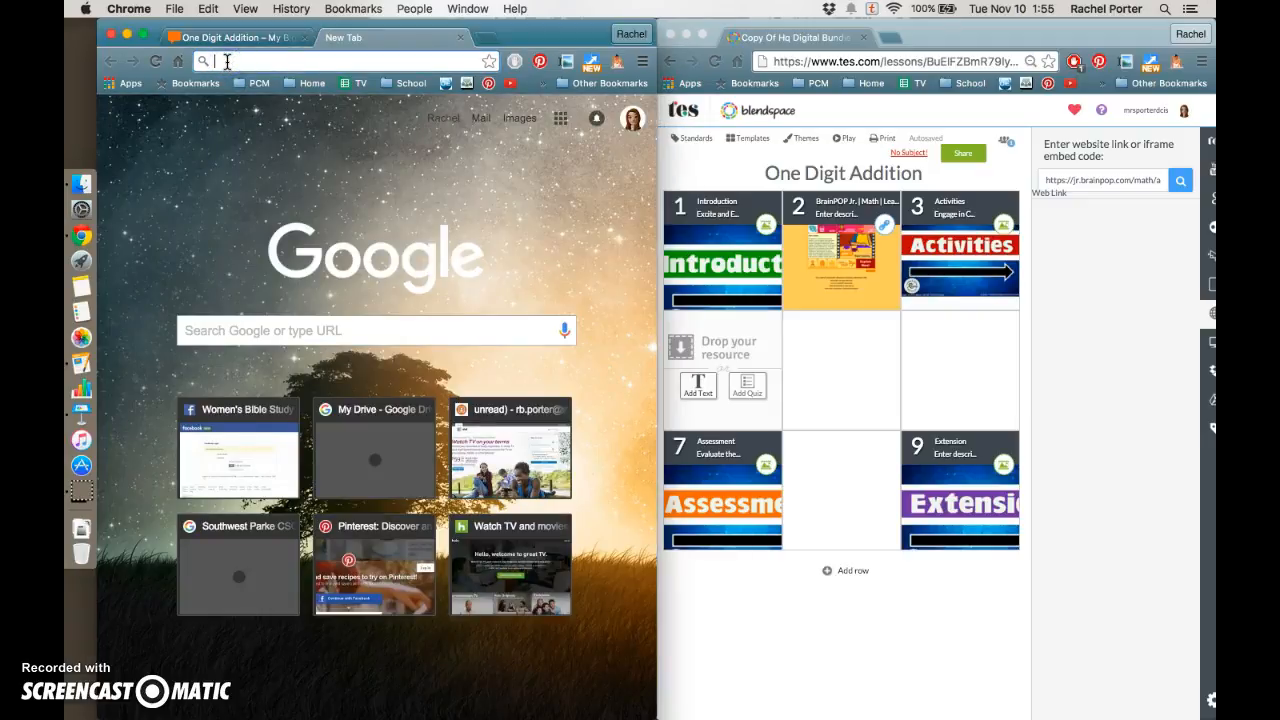
{"action": "type", "text": "drive"}
{"action": "key", "text": "Return"}
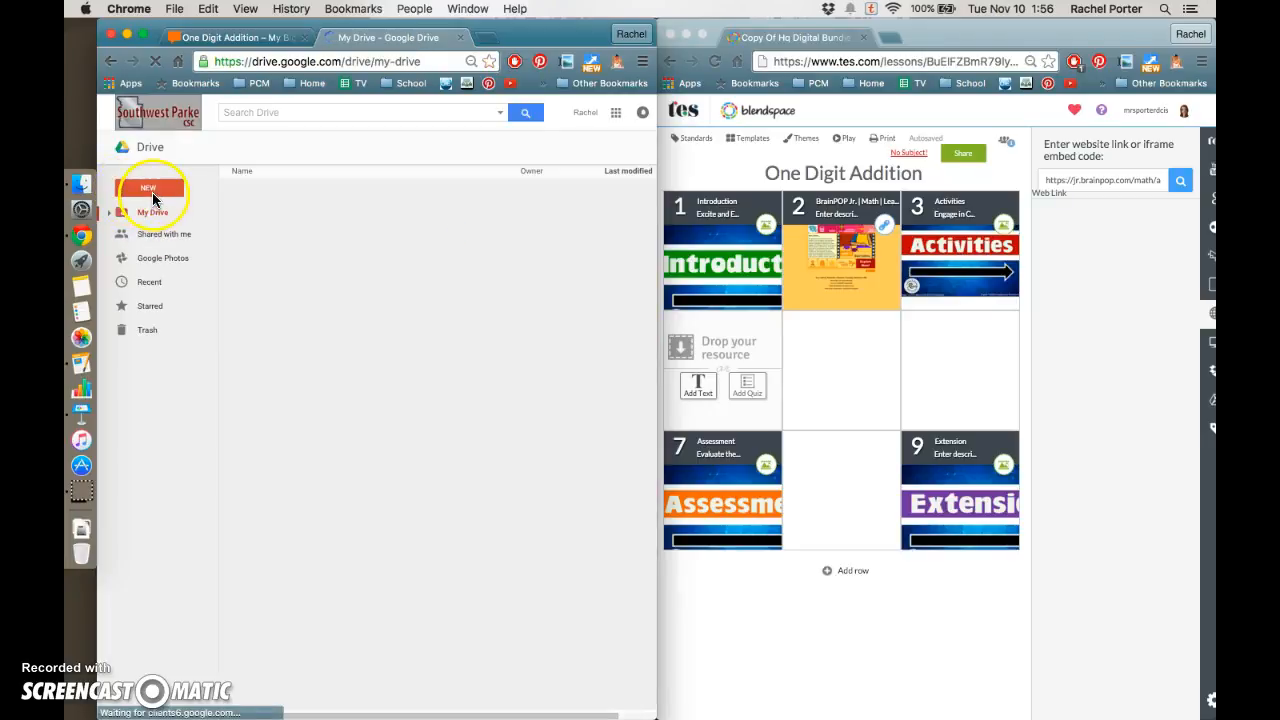
{"action": "left_click", "coordinate": [149, 190]}
{"action": "left_click", "coordinate": [153, 290]}
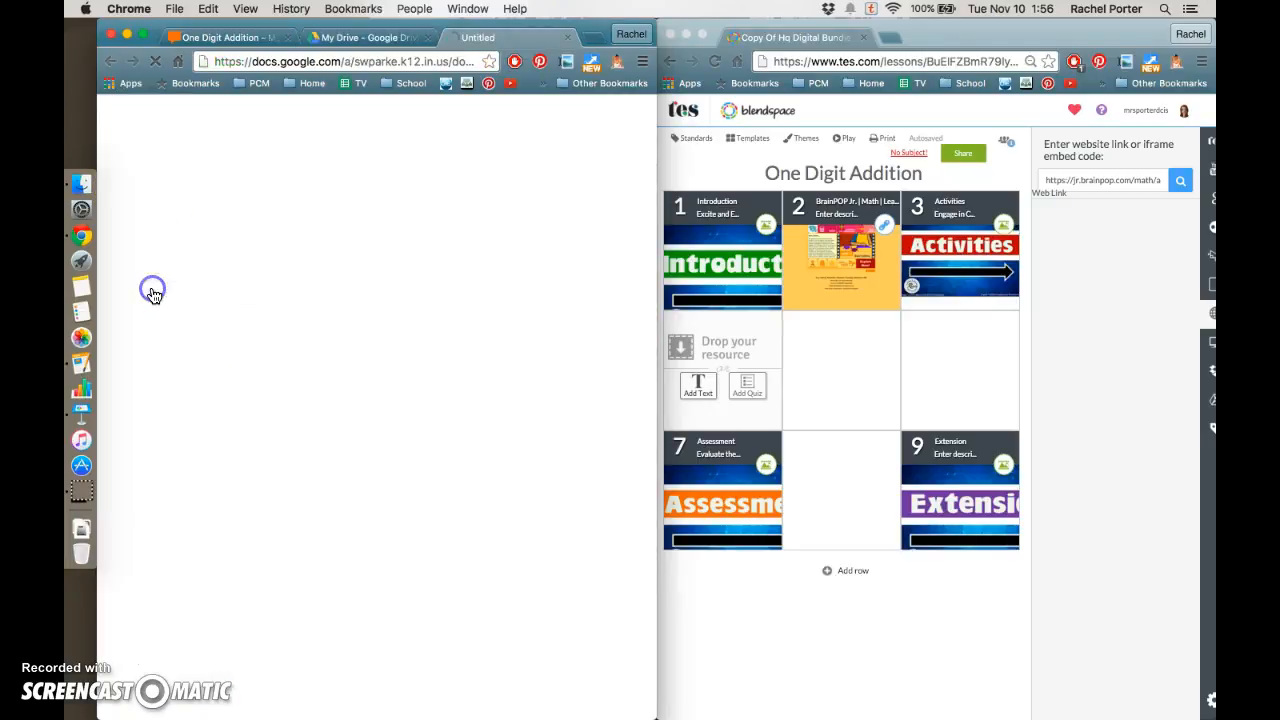
{"action": "left_click", "coordinate": [257, 249]}
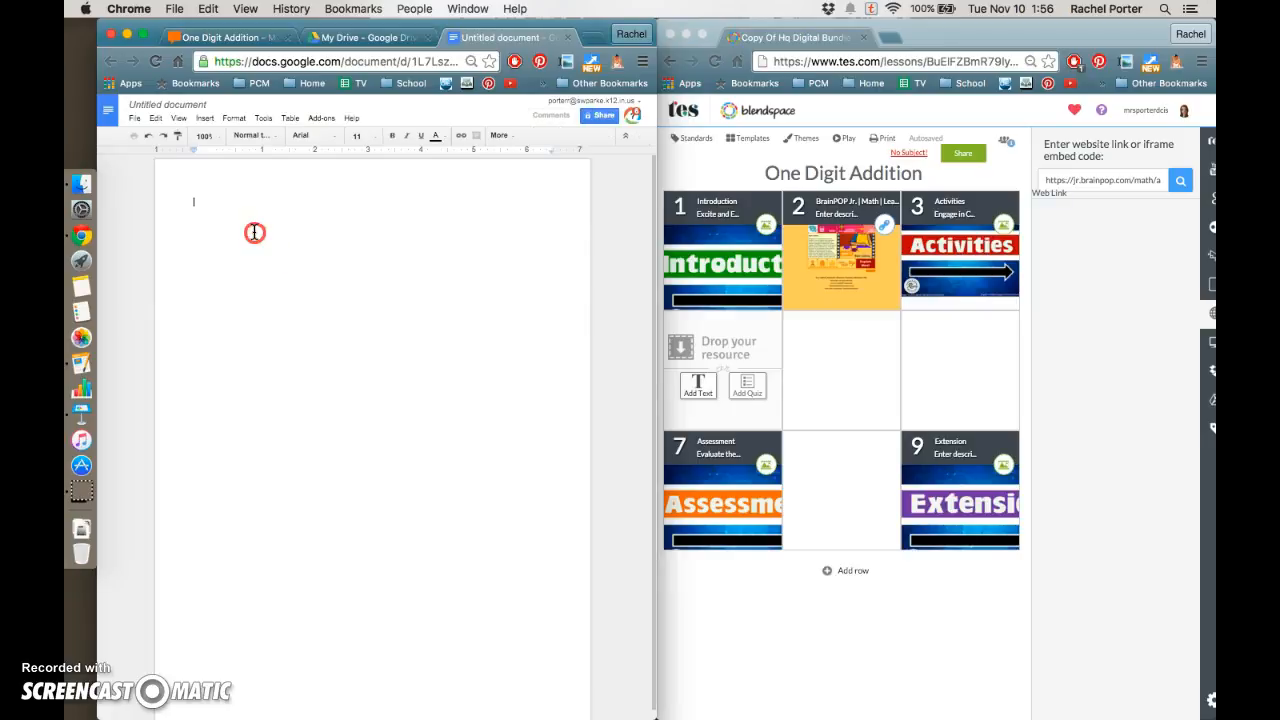
Paste the copied Activities content into the document and title it One Digit Addition
{"action": "right_click", "coordinate": [255, 232]}
{"action": "left_click", "coordinate": [270, 279]}
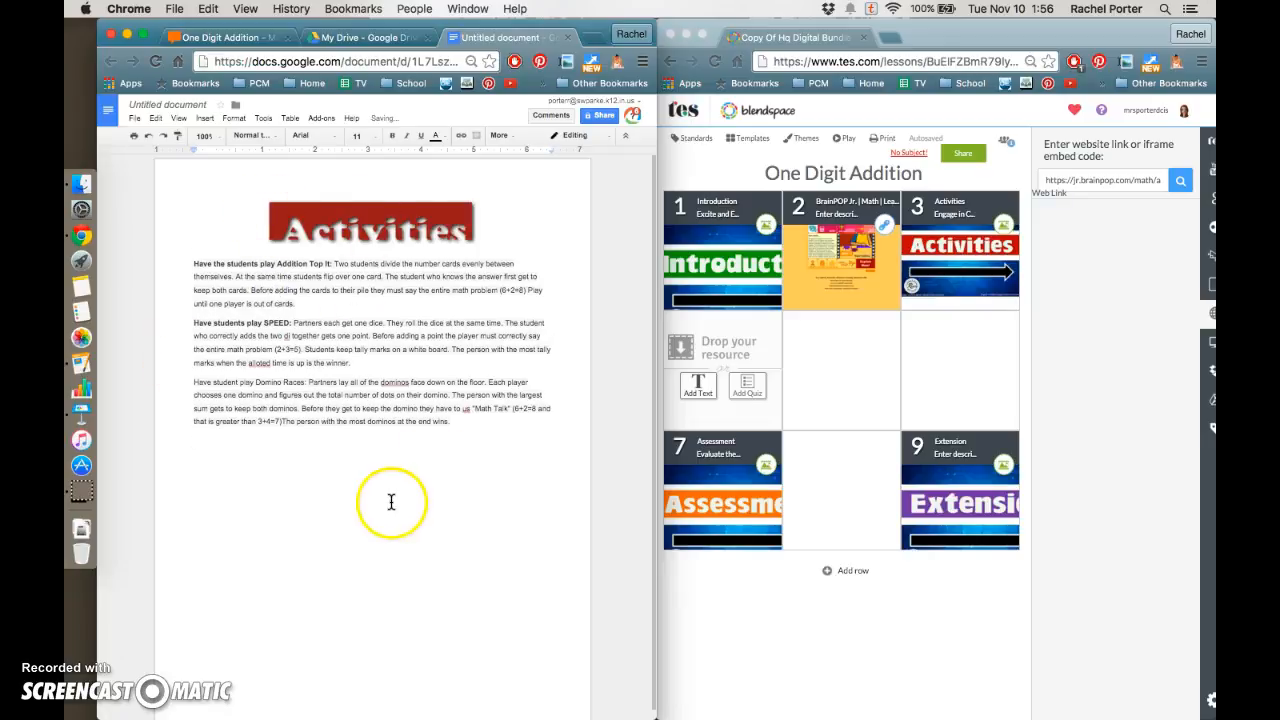
{"action": "left_click", "coordinate": [170, 104]}
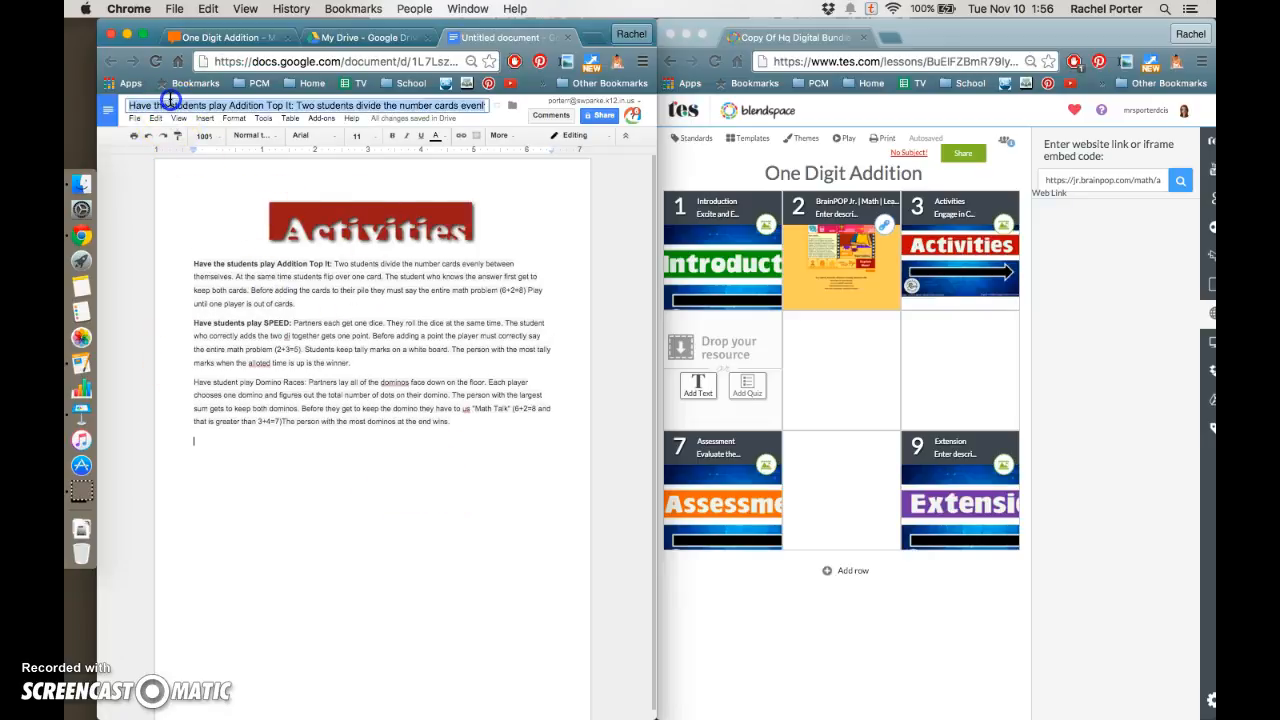
{"action": "type", "text": "One Digit Addition"}
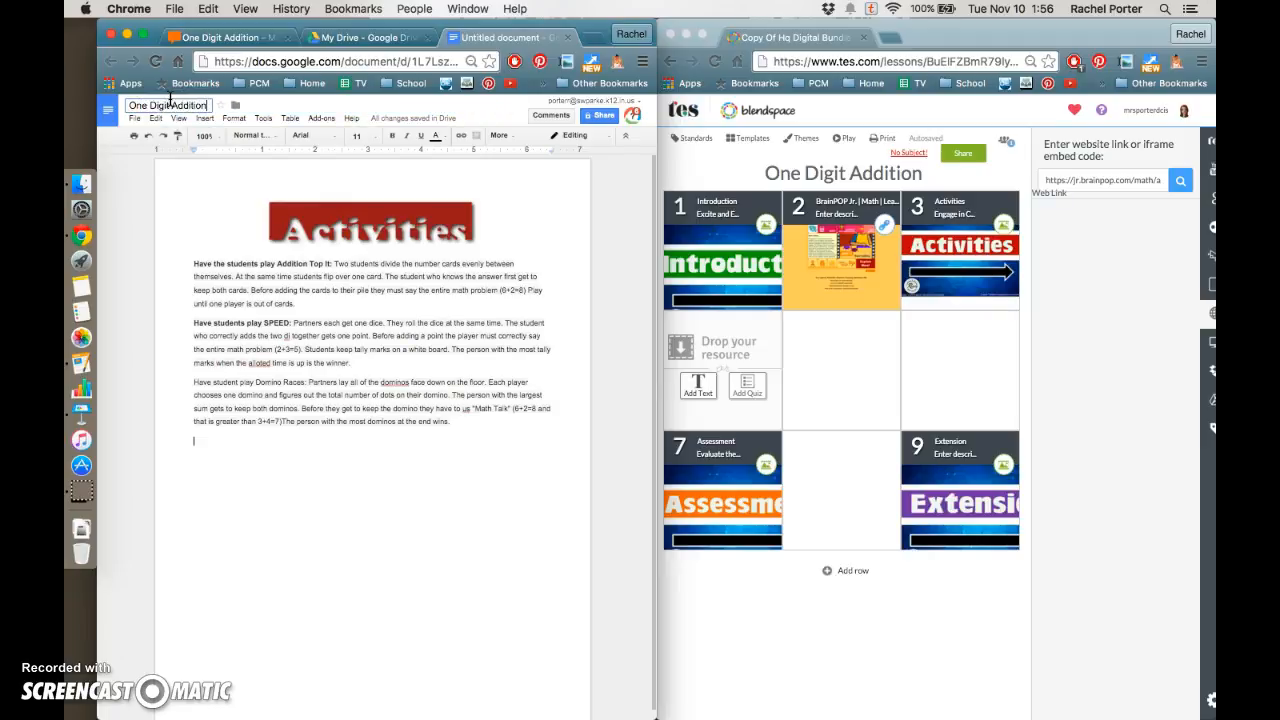
{"action": "left_click", "coordinate": [173, 176]}
{"action": "left_click", "coordinate": [482, 40]}
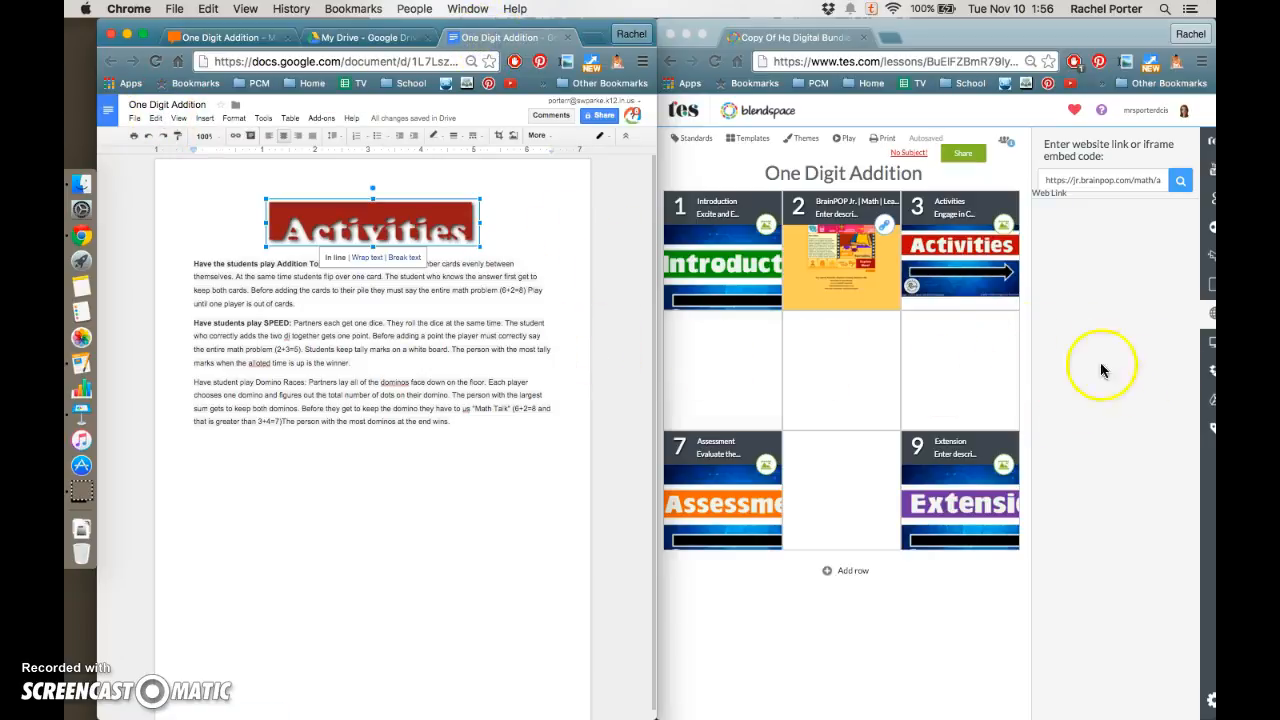
Add the One Digit Addition Google Drive document to the empty fourth tile
{"action": "left_click", "coordinate": [1157, 326]}
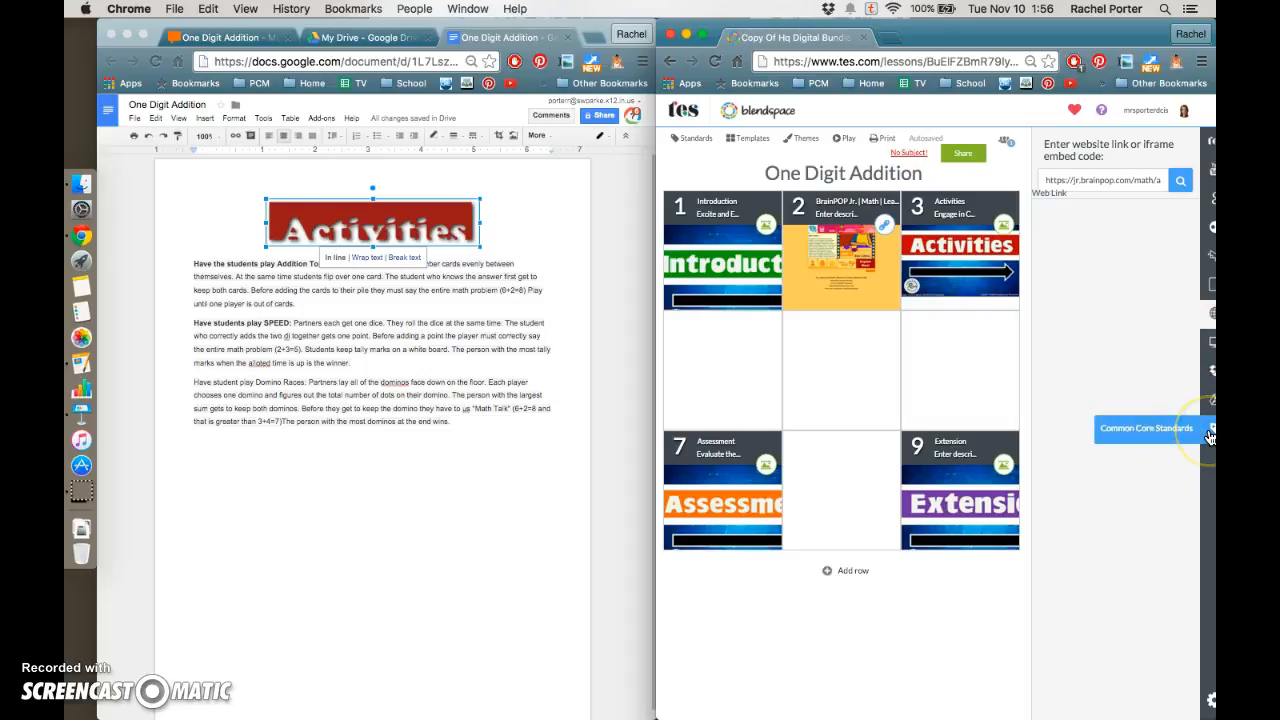
{"action": "left_click", "coordinate": [1210, 400]}
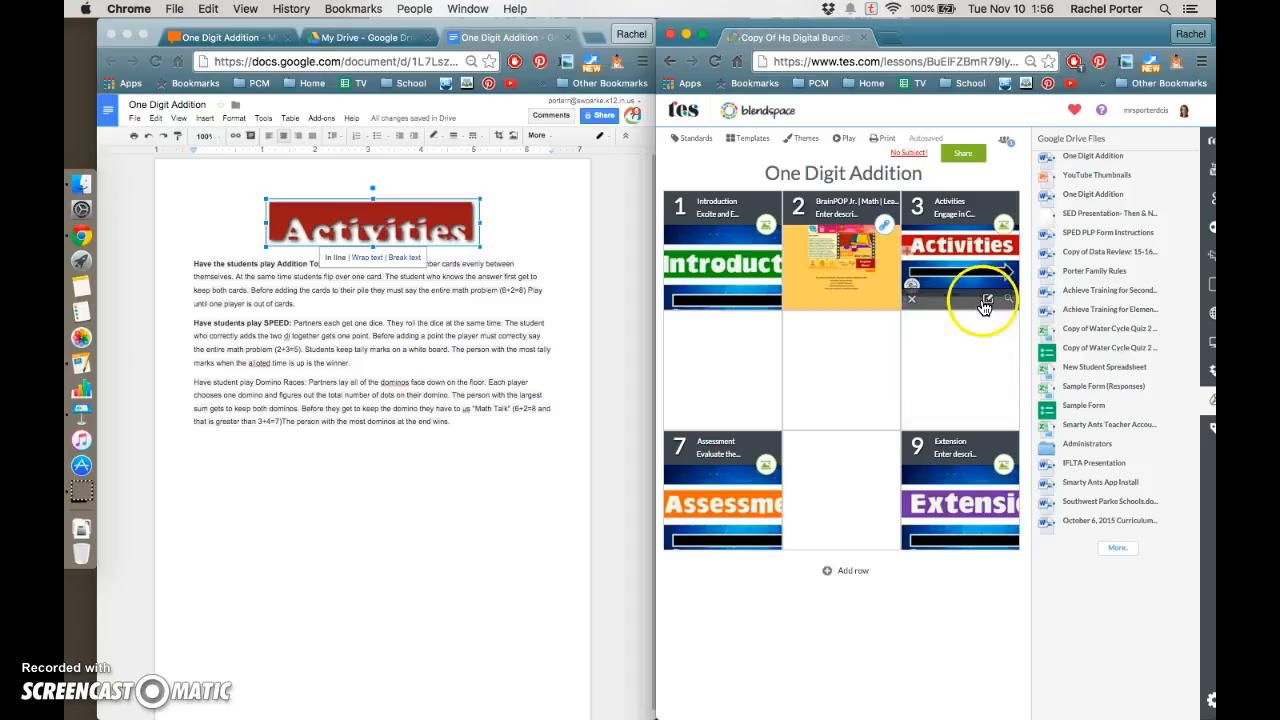
{"action": "left_click_drag", "start_coordinate": [1088, 156], "coordinate": [754, 374]}
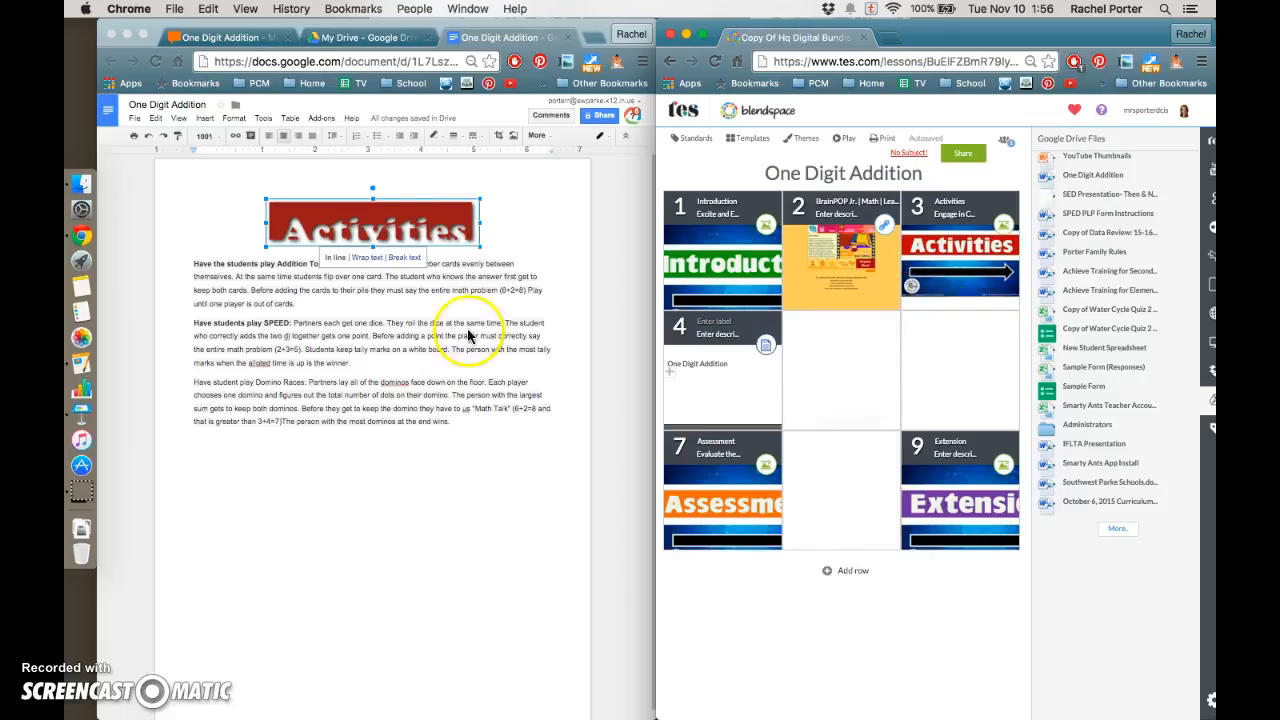
Open the SAS Math Flash Cards link from the bundle's online games and copy its web address
{"action": "left_click", "coordinate": [222, 38]}
{"action": "scroll", "coordinate": [400, 486], "scroll_direction": "down", "scroll_amount": 5}
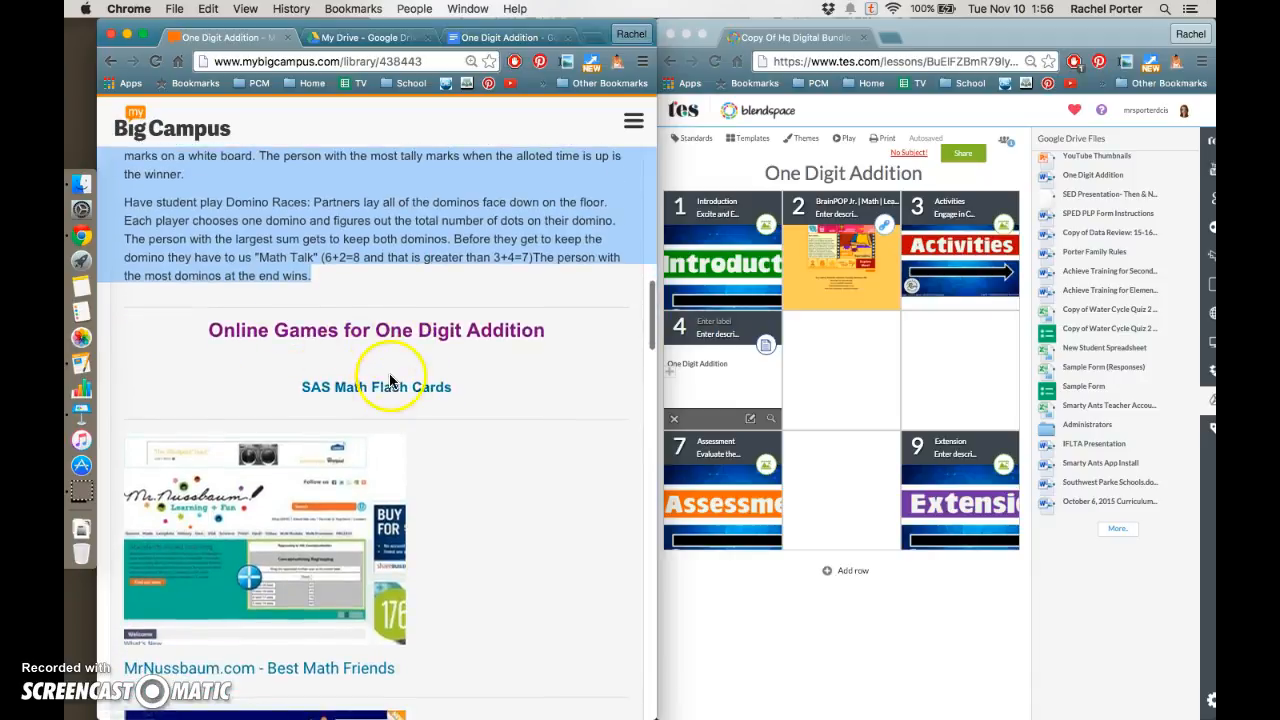
{"action": "scroll", "coordinate": [390, 385], "scroll_direction": "down", "scroll_amount": 1}
{"action": "left_click", "coordinate": [406, 328]}
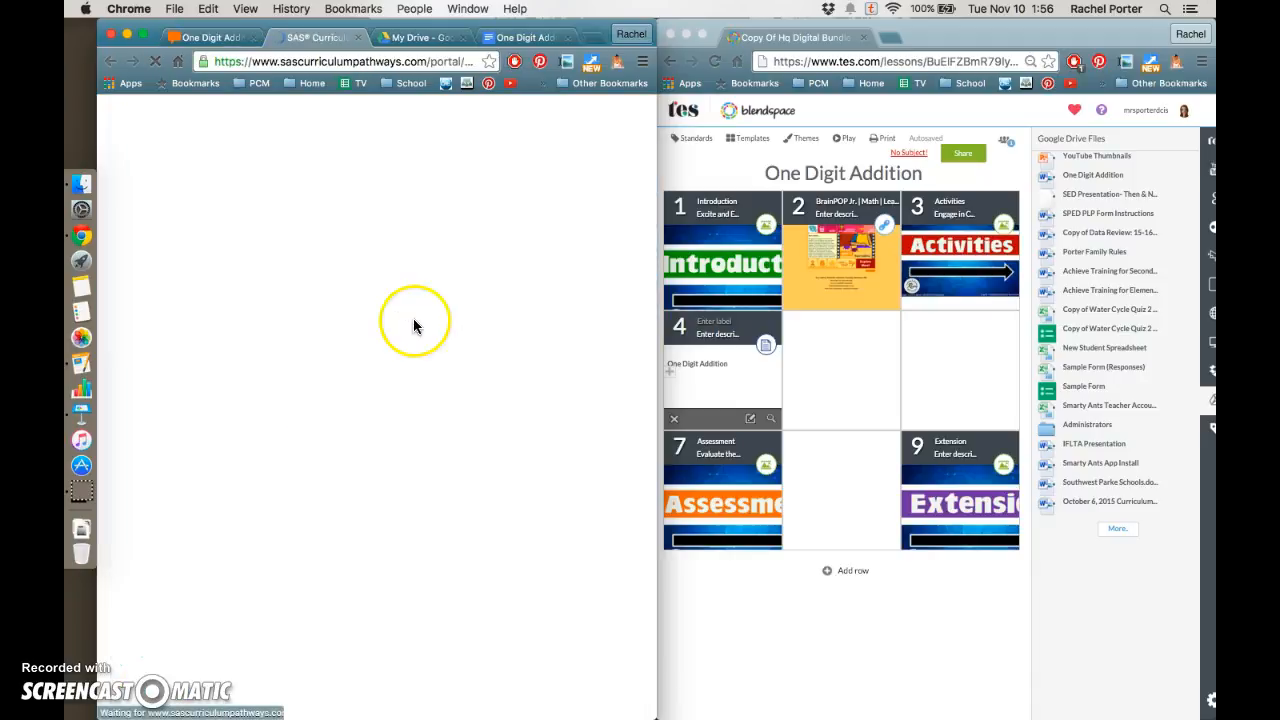
{"action": "left_click", "coordinate": [357, 62]}
{"action": "right_click", "coordinate": [357, 62]}
{"action": "left_click", "coordinate": [380, 86]}
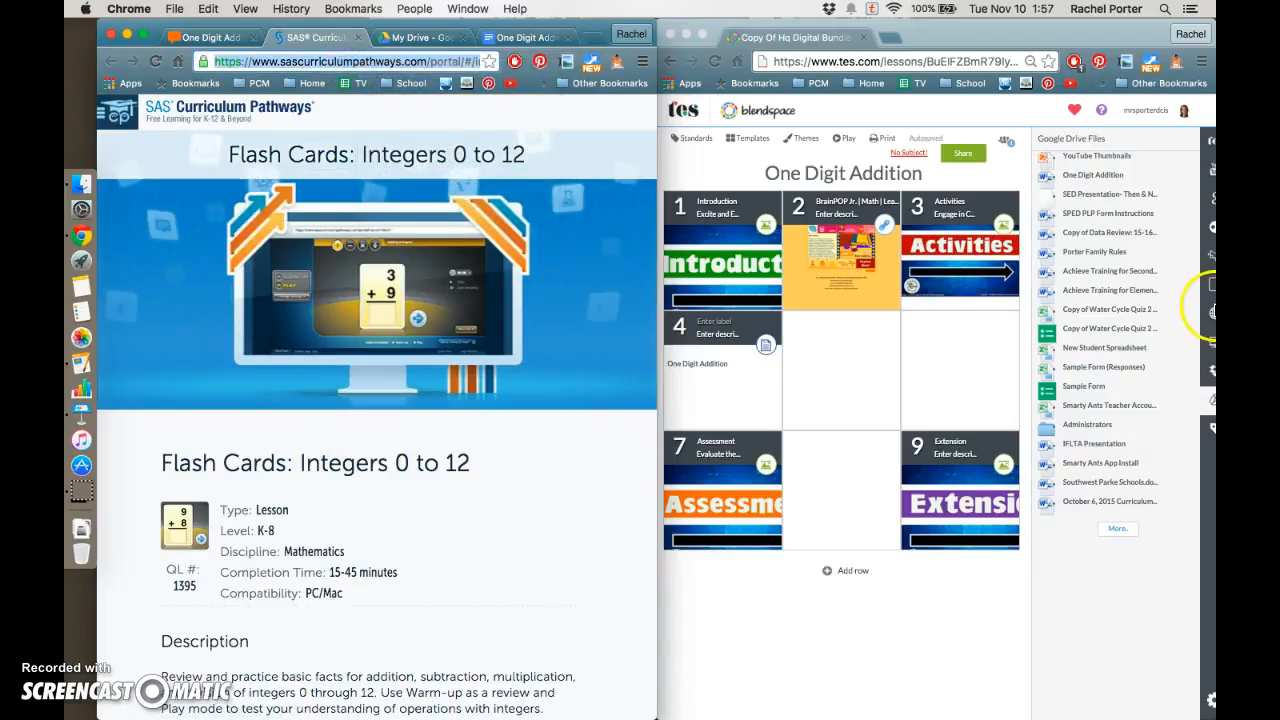
Add the SAS Flash Cards page to the fifth tile by pasting its link as a web link and placing the result
{"action": "left_click", "coordinate": [1211, 313]}
{"action": "left_click", "coordinate": [1211, 313]}
{"action": "left_click", "coordinate": [1110, 180]}
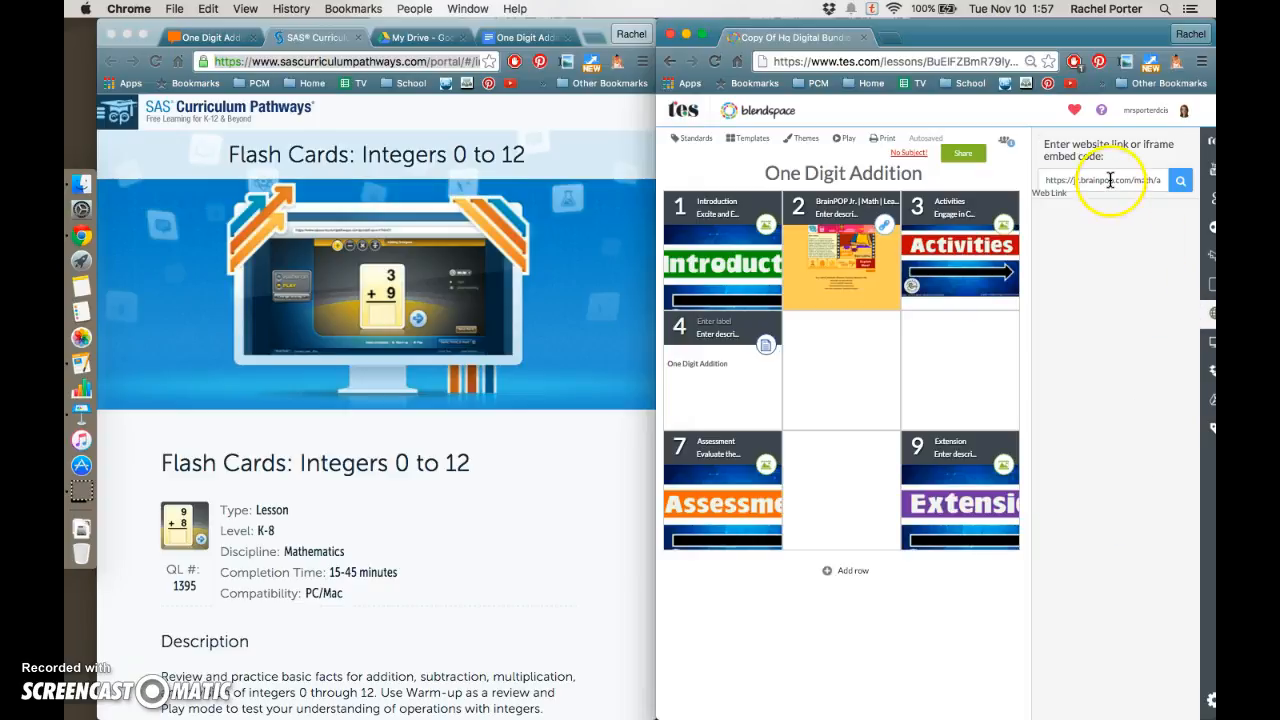
{"action": "right_click", "coordinate": [1110, 180]}
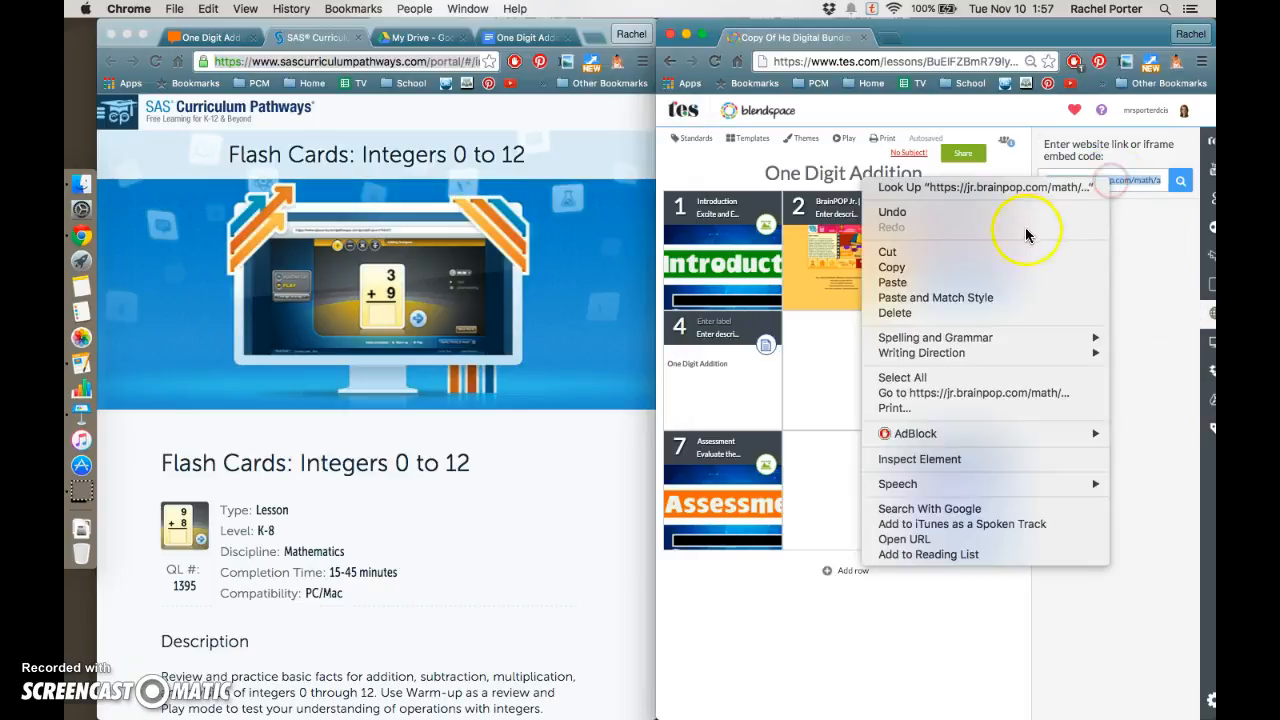
{"action": "left_click", "coordinate": [1013, 283]}
{"action": "left_click", "coordinate": [1180, 181]}
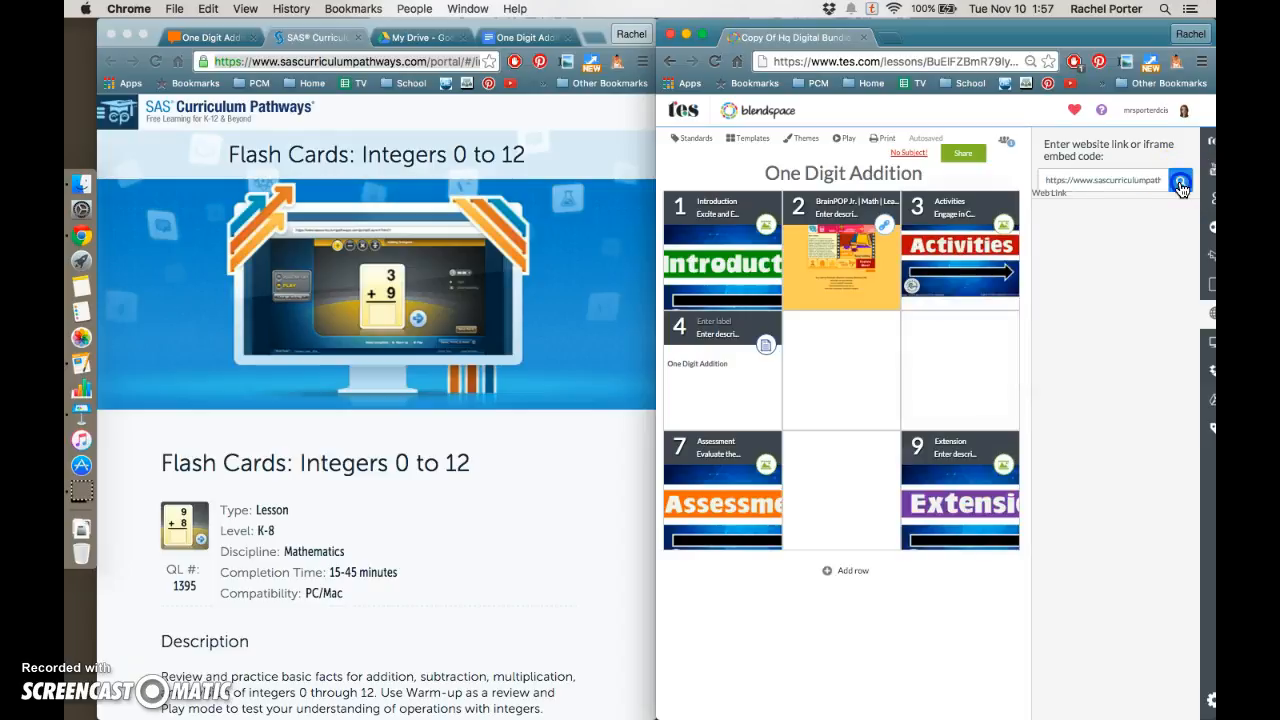
{"action": "left_click_drag", "start_coordinate": [1128, 214], "coordinate": [855, 375]}
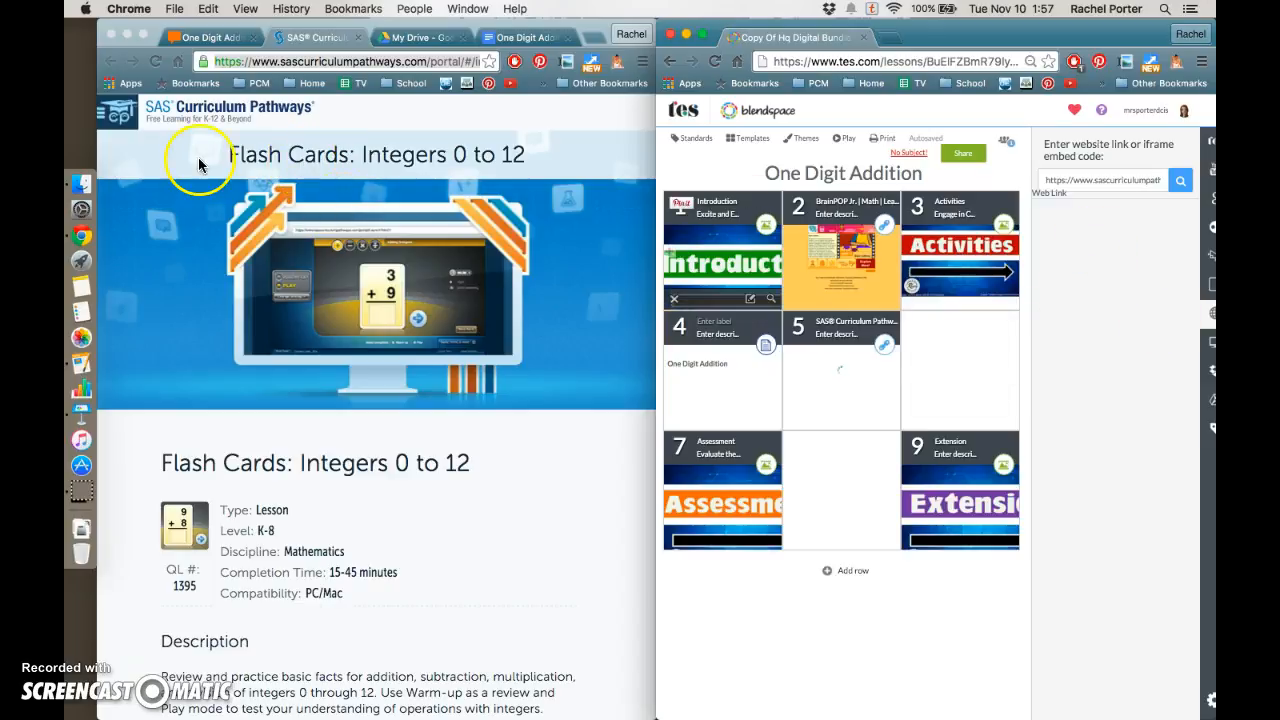
Open the MrNussbaum.com - Best Math Friends resource from the bundle's online games section
{"action": "left_click", "coordinate": [208, 37]}
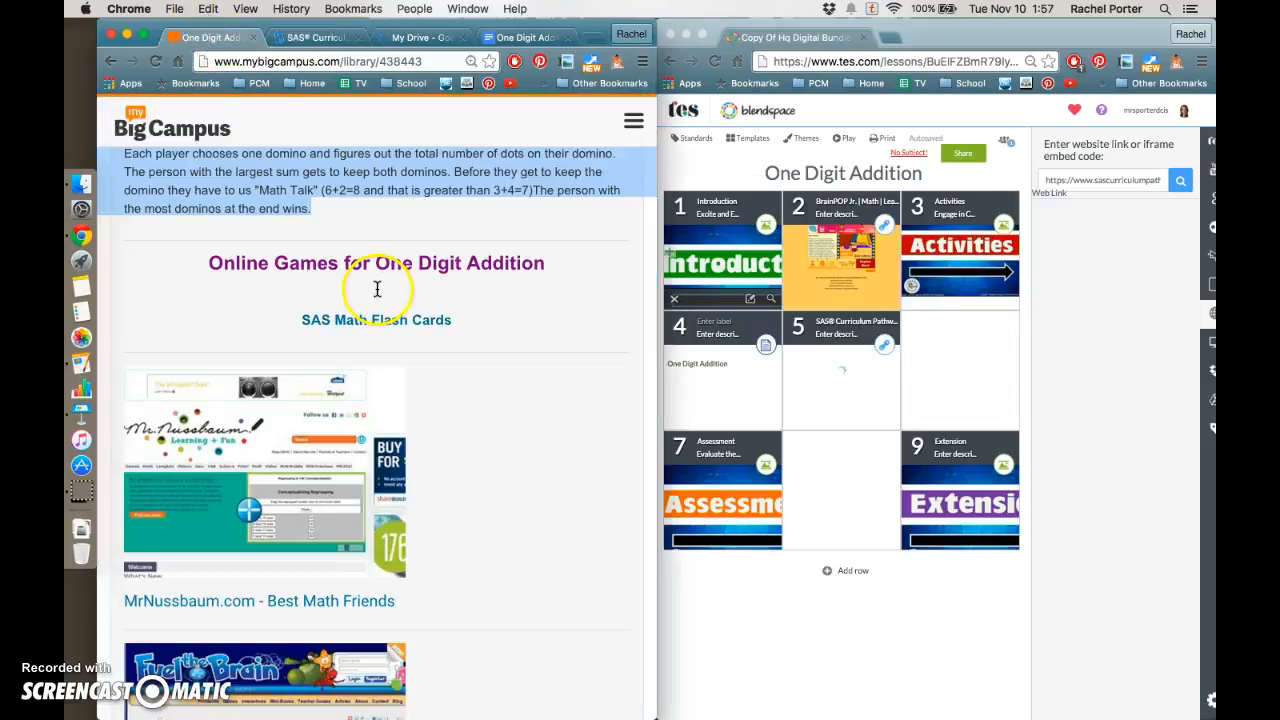
{"action": "scroll", "coordinate": [374, 286], "scroll_direction": "down", "scroll_amount": 5}
{"action": "left_click", "coordinate": [332, 284]}
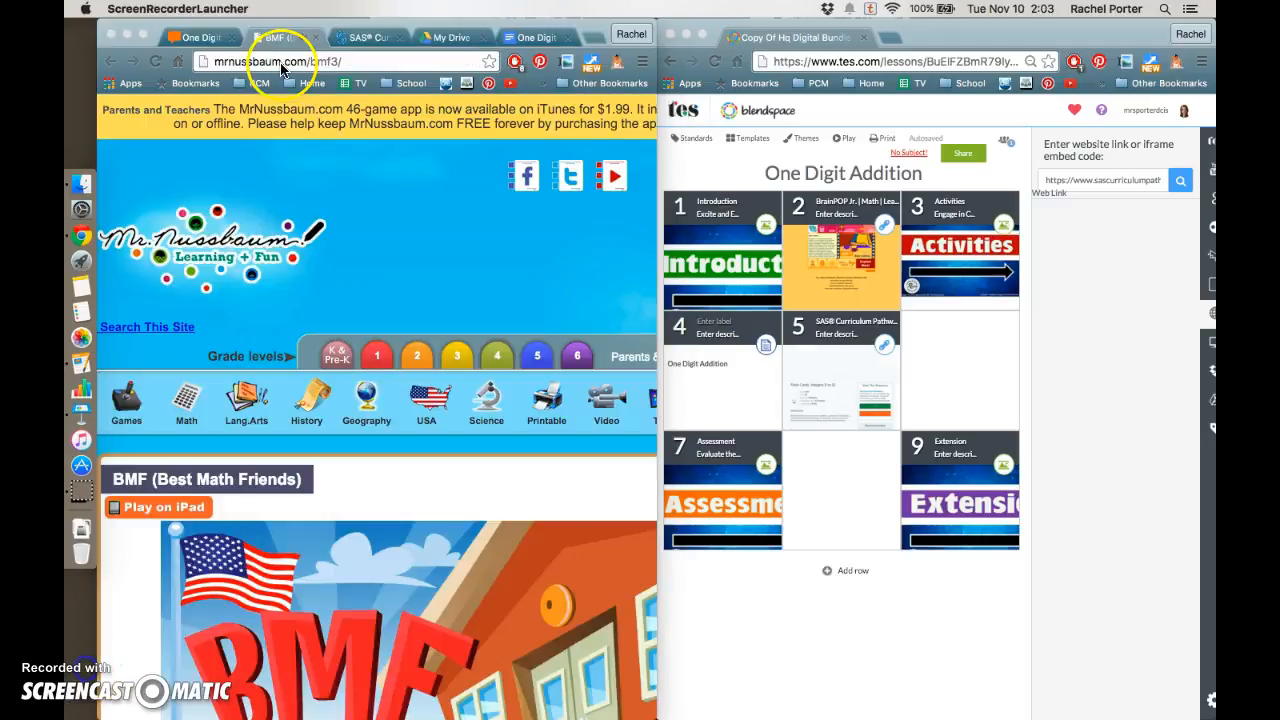
Copy the web address of the MrNussbaum Best Math Friends page
{"action": "left_click", "coordinate": [283, 64]}
{"action": "right_click", "coordinate": [283, 64]}
{"action": "left_click", "coordinate": [300, 80]}
Add the Best Math Friends page to the sixth tile by pasting its link as a web link and placing the result
{"action": "left_click", "coordinate": [1085, 182]}
{"action": "right_click", "coordinate": [1085, 182]}
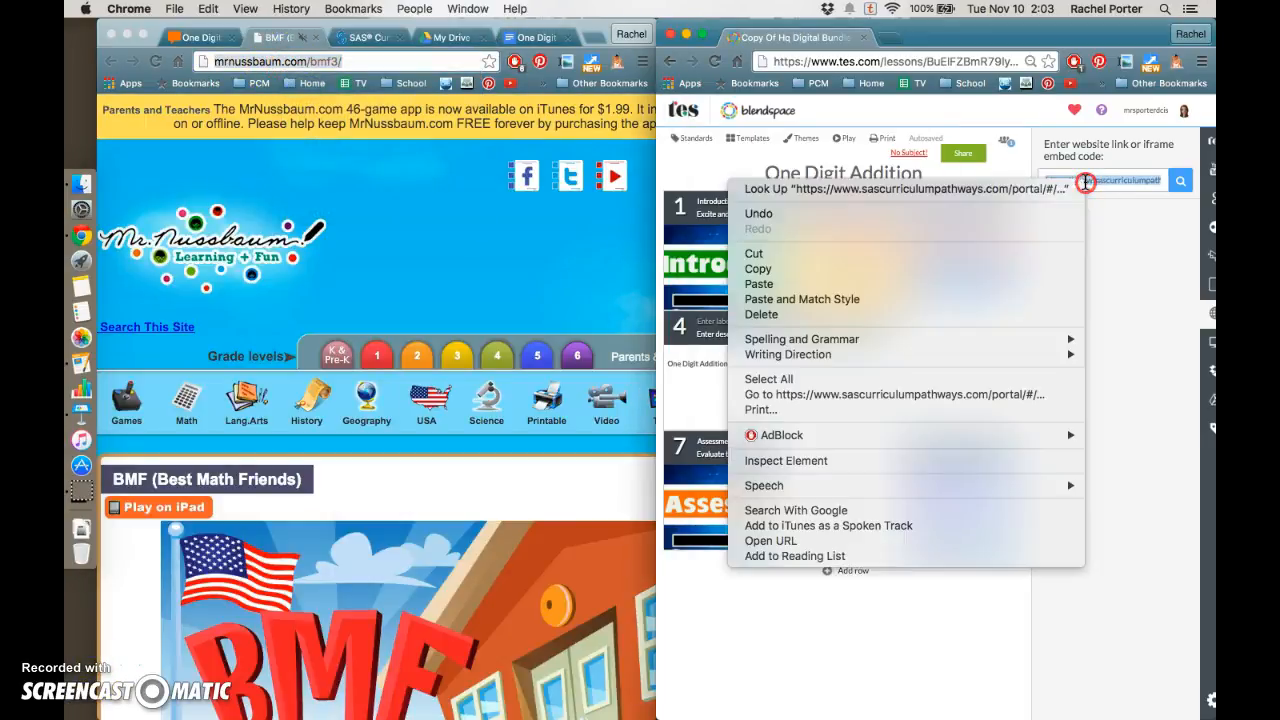
{"action": "left_click", "coordinate": [1006, 284]}
{"action": "left_click", "coordinate": [1180, 181]}
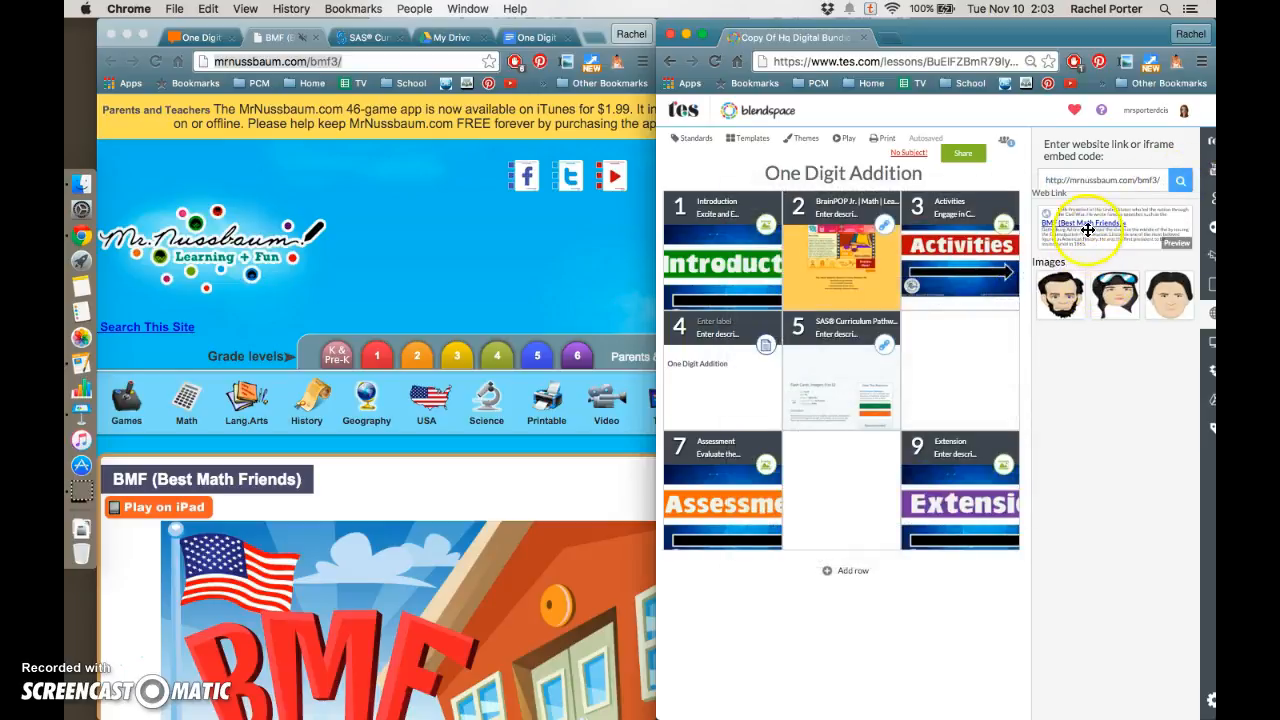
{"action": "left_click_drag", "start_coordinate": [1085, 238], "coordinate": [940, 362]}
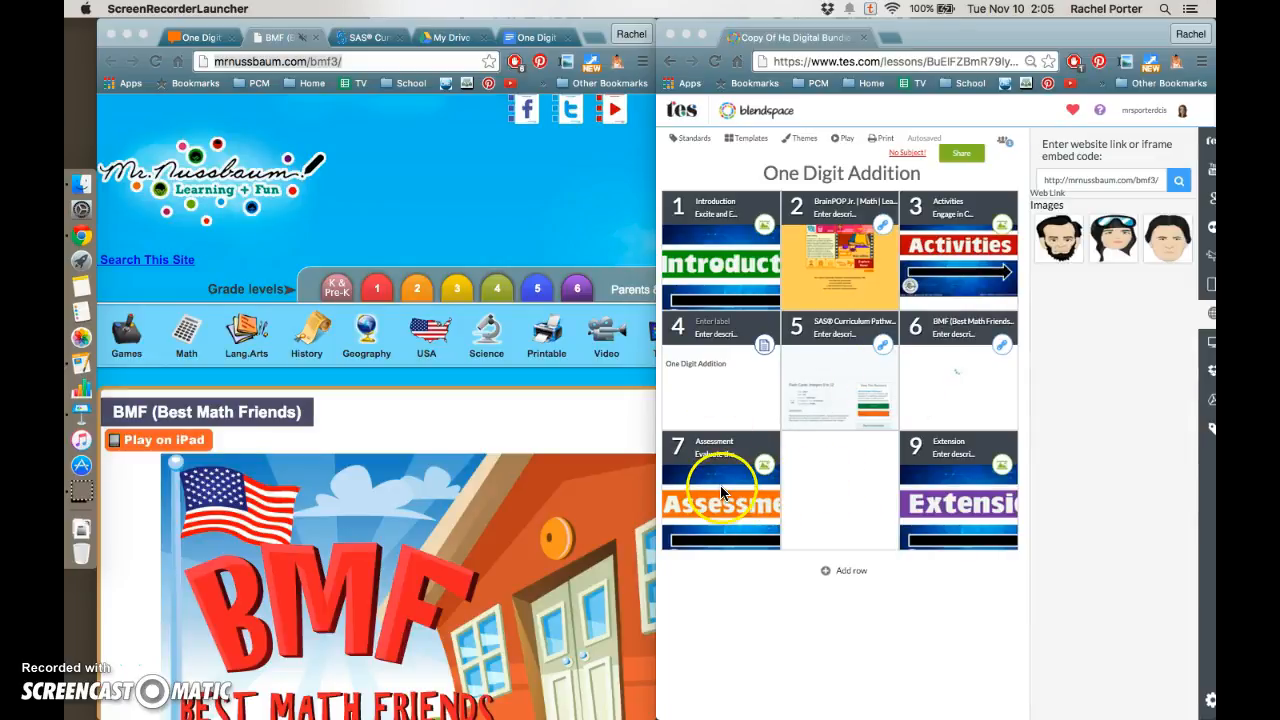
Return to the bundle page and move the Assessment tile into the eighth position
{"action": "left_click", "coordinate": [200, 38]}
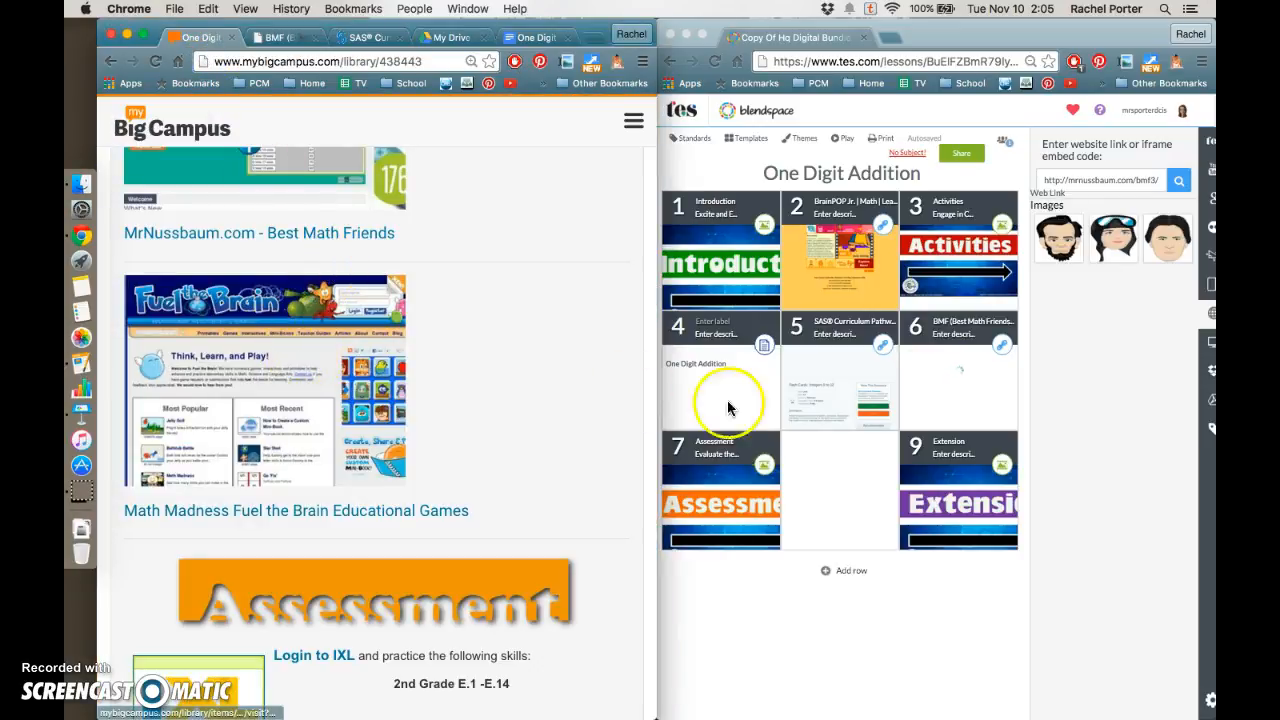
{"action": "left_click", "coordinate": [740, 503]}
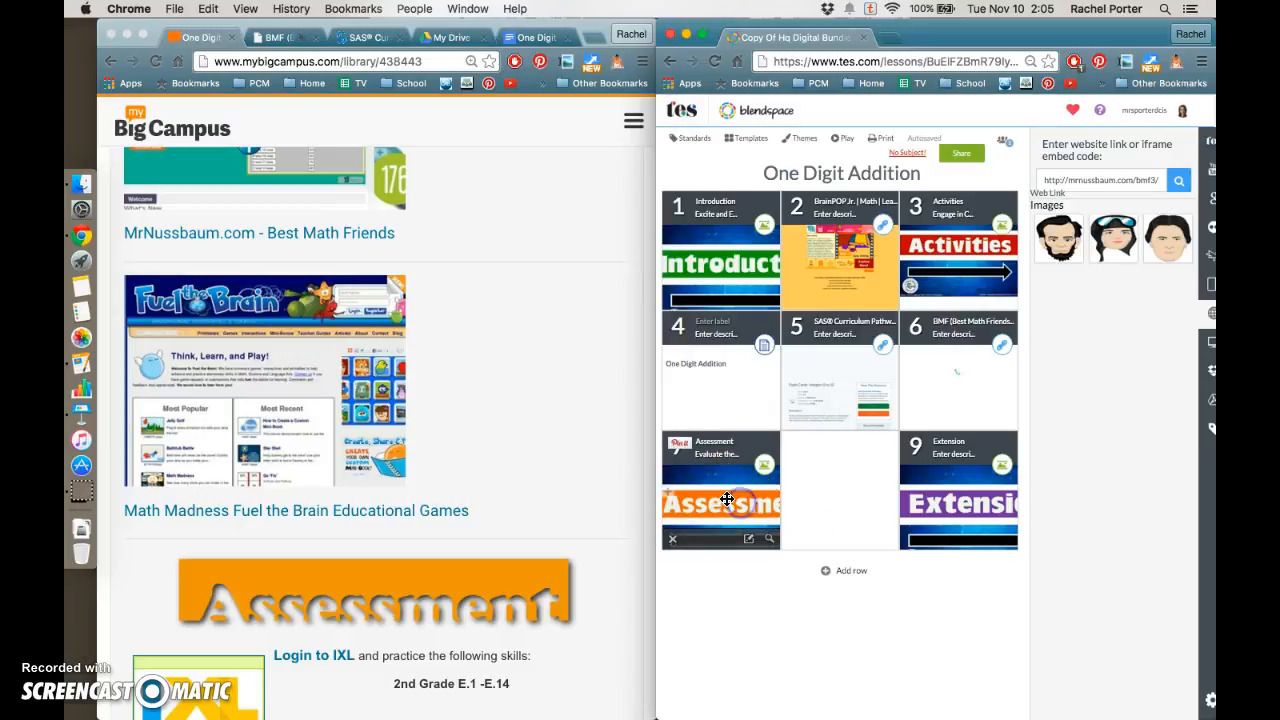
{"action": "left_click_drag", "start_coordinate": [719, 494], "coordinate": [840, 490]}
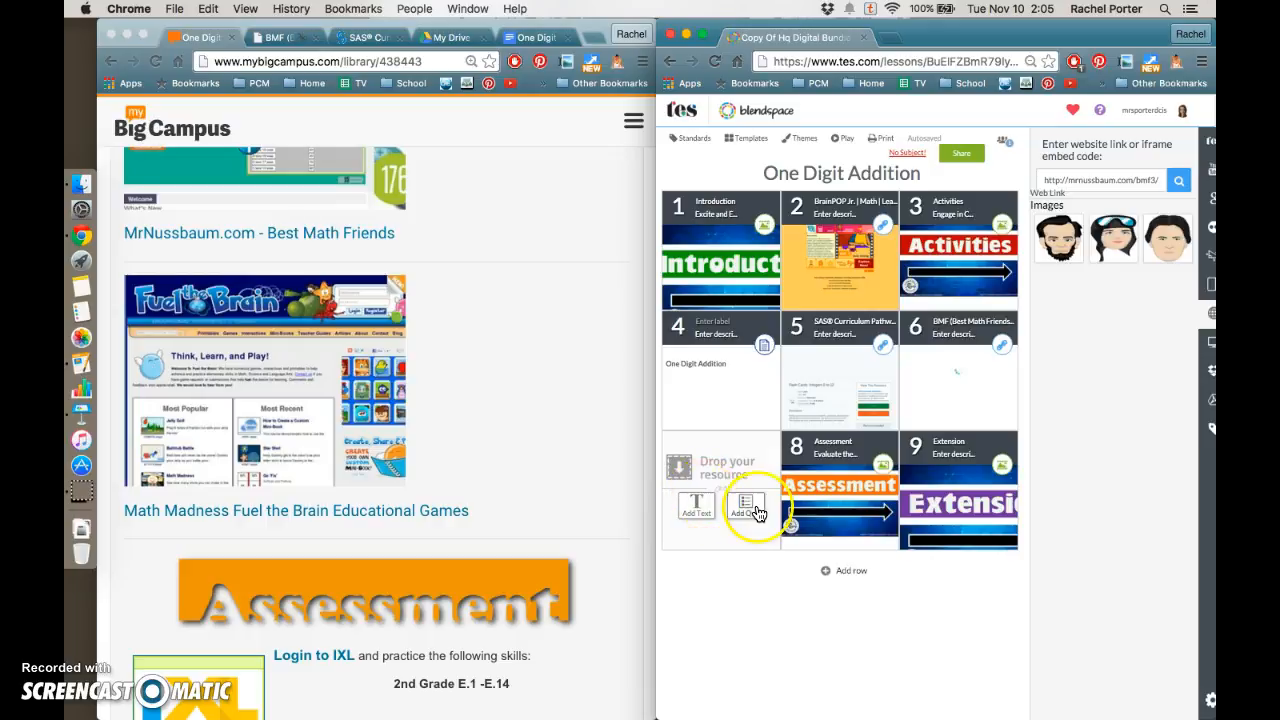
Add a new row to the lesson and move the Extension tile into it as tile 11
{"action": "left_click", "coordinate": [842, 573]}
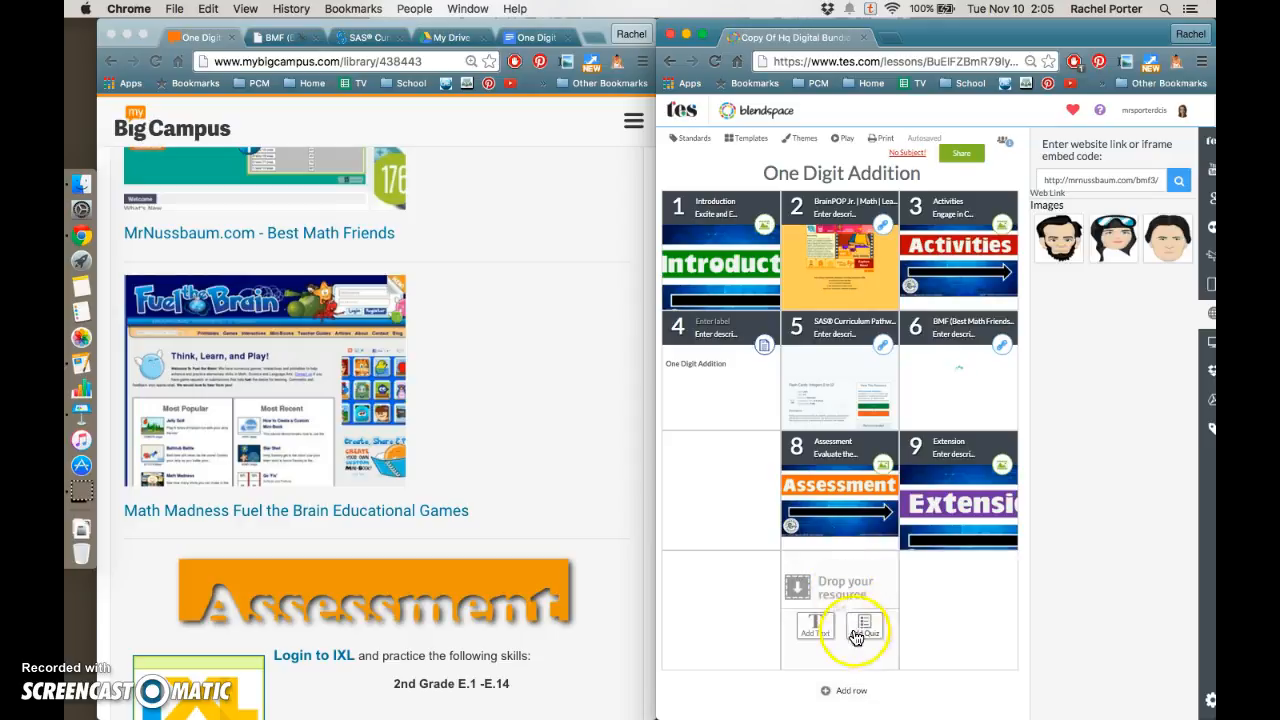
{"action": "left_click_drag", "start_coordinate": [940, 520], "coordinate": [870, 612]}
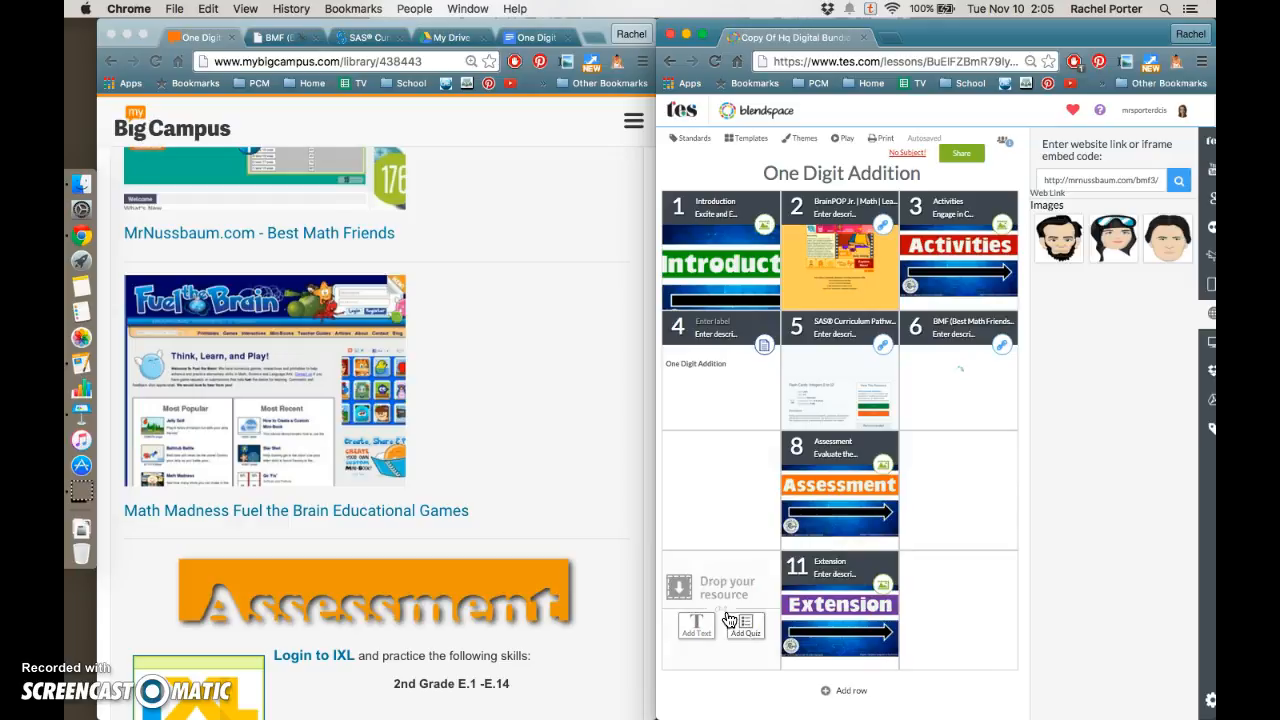
{"action": "left_click", "coordinate": [878, 372]}
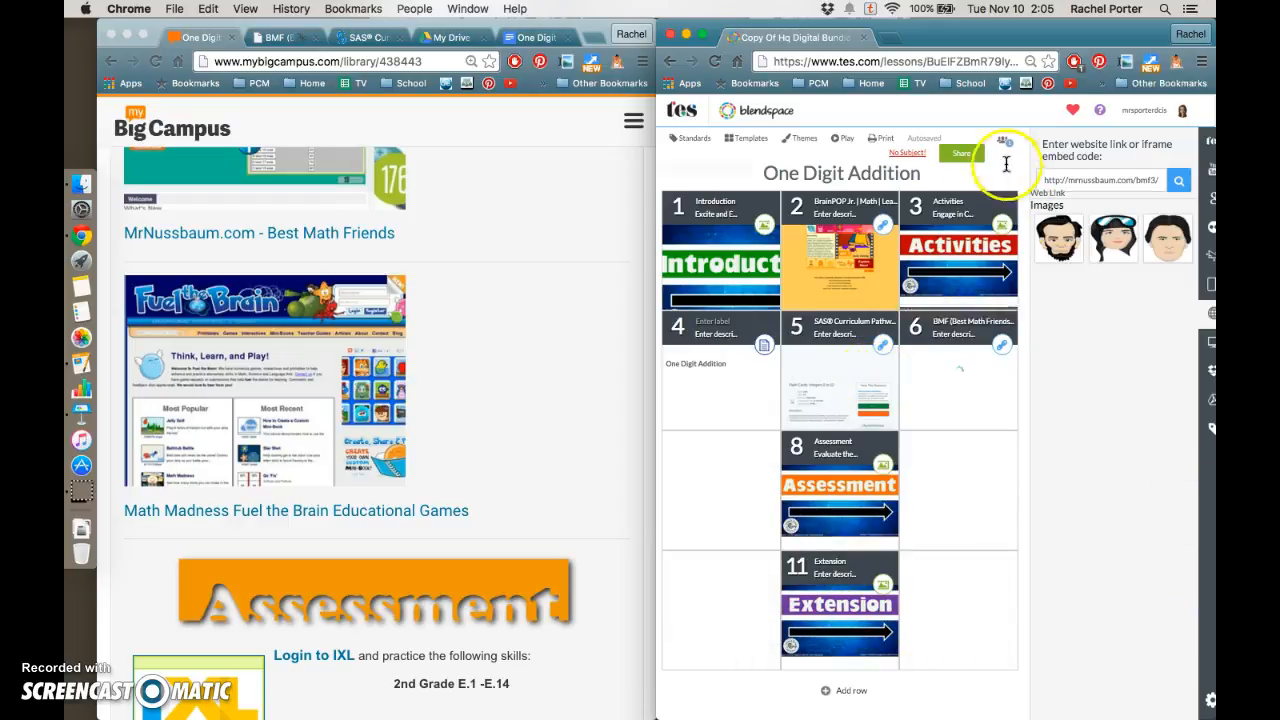
Open the lesson's Share dialog and select the lesson link
{"action": "left_click", "coordinate": [961, 157]}
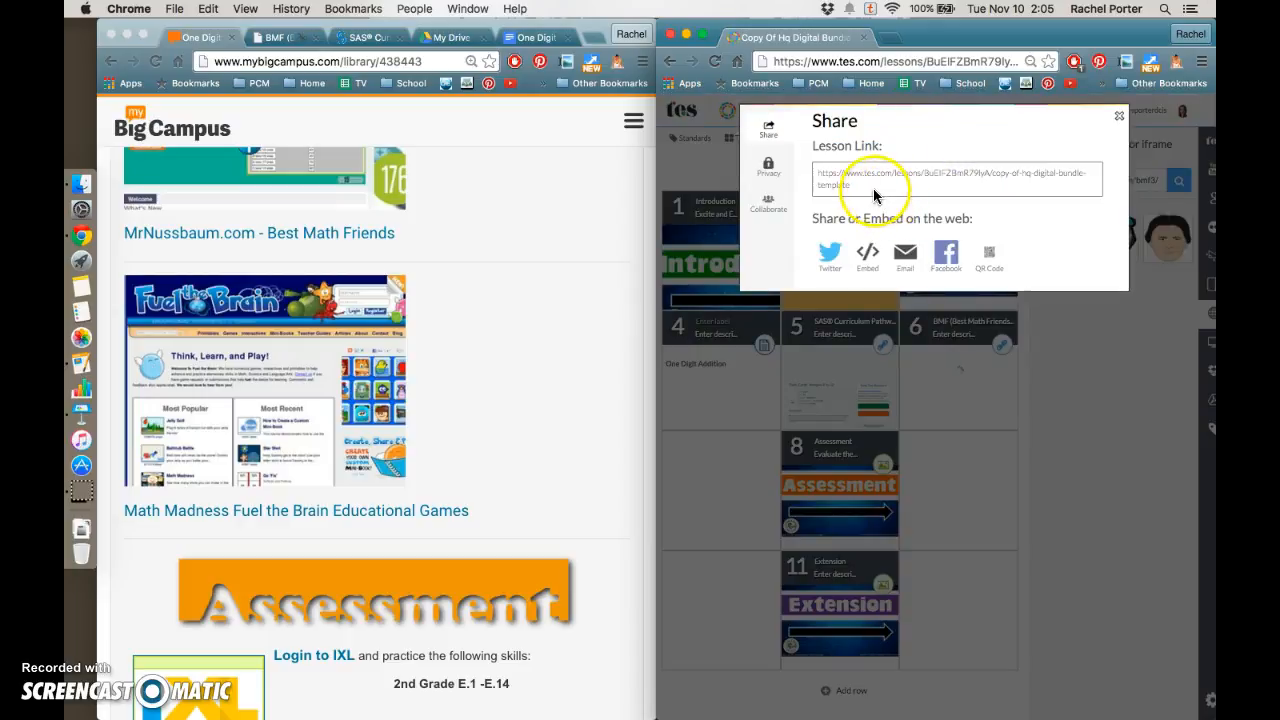
{"action": "left_click", "coordinate": [858, 187]}
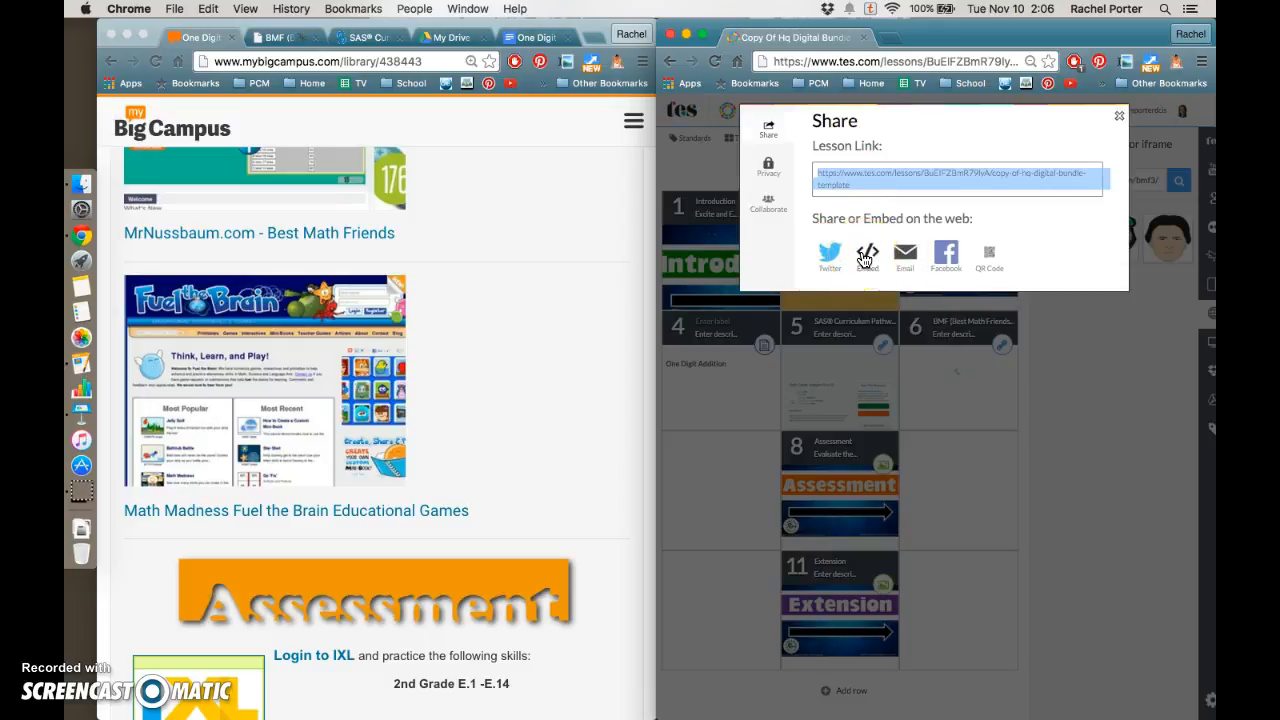
{"action": "left_click", "coordinate": [905, 262]}
{"action": "scroll", "coordinate": [353, 320], "scroll_direction": "up", "scroll_amount": 20}
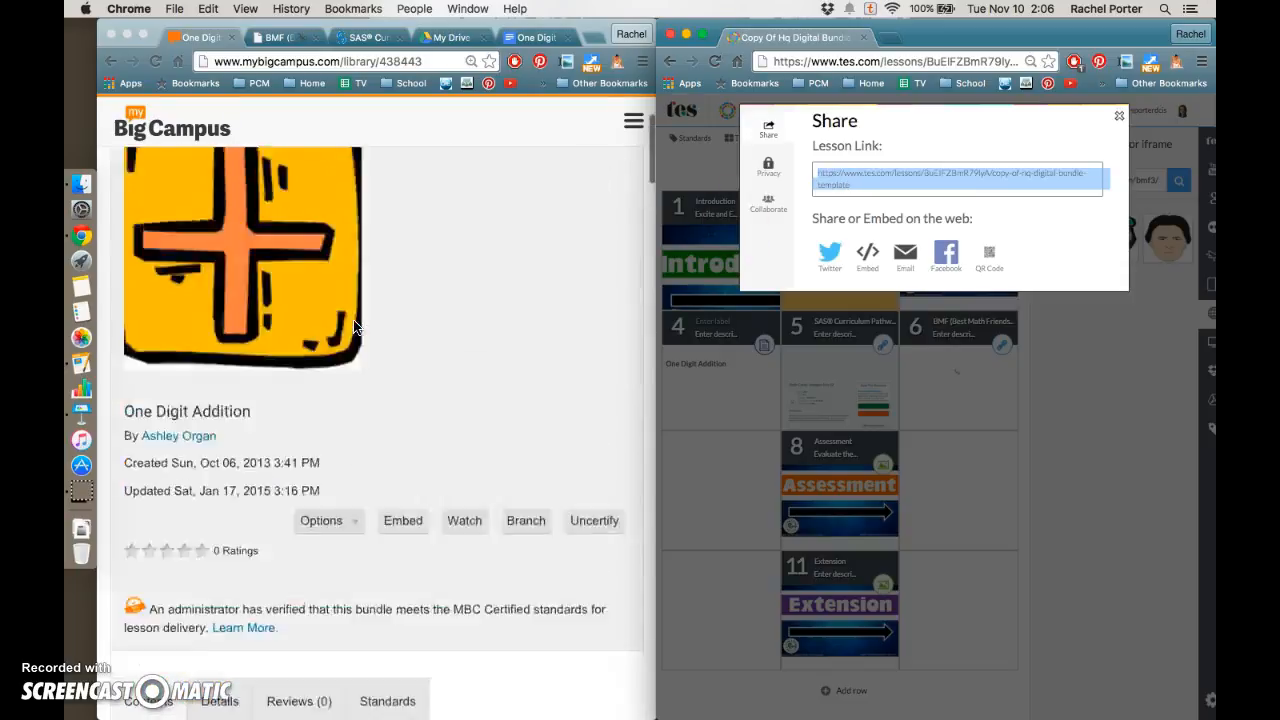